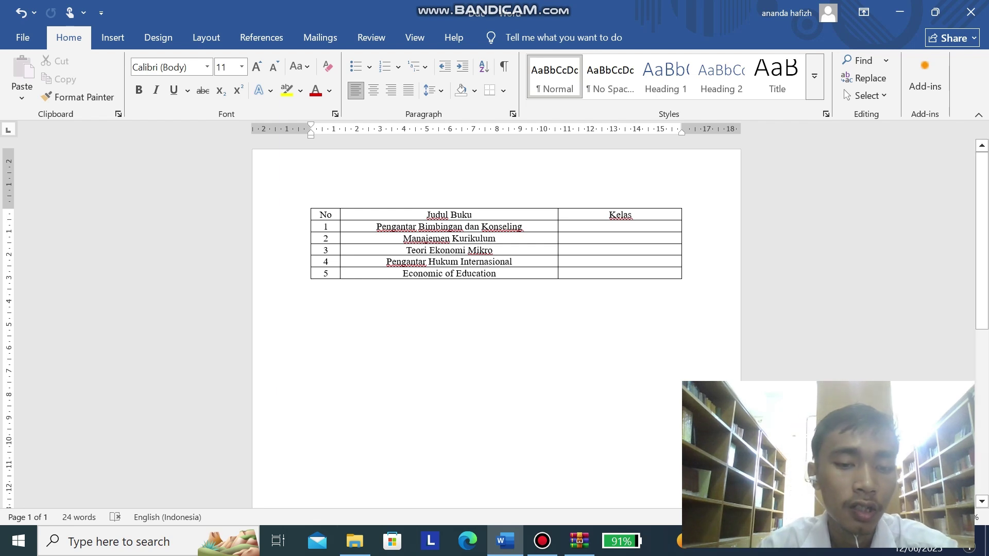
Switch to File Explorer, open the "e-DDC Edition 23 Version 3.3 Updated_2" archive in Downloads and launch the setup application from its subfolder.
{"action": "left_click", "coordinate": [355, 540]}
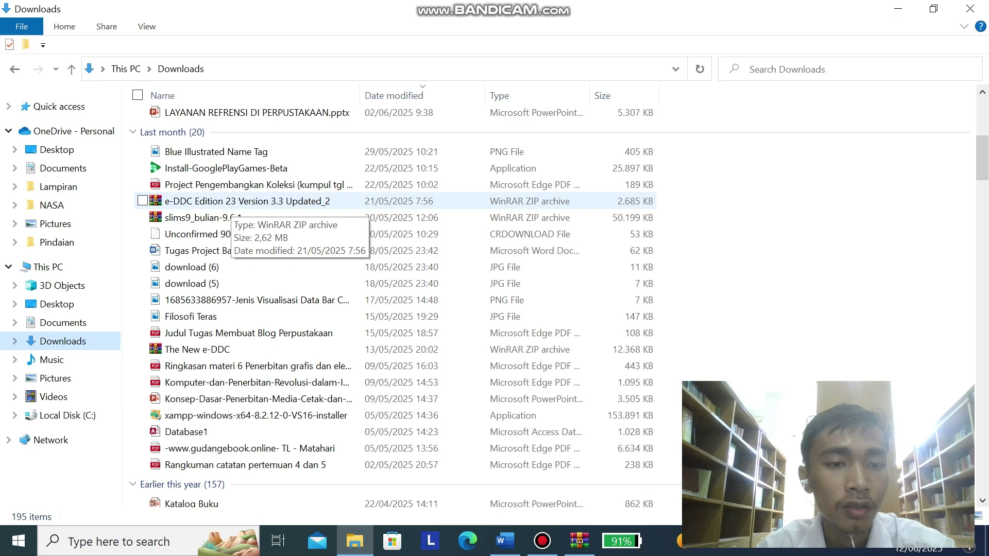
{"action": "double_click", "coordinate": [232, 202]}
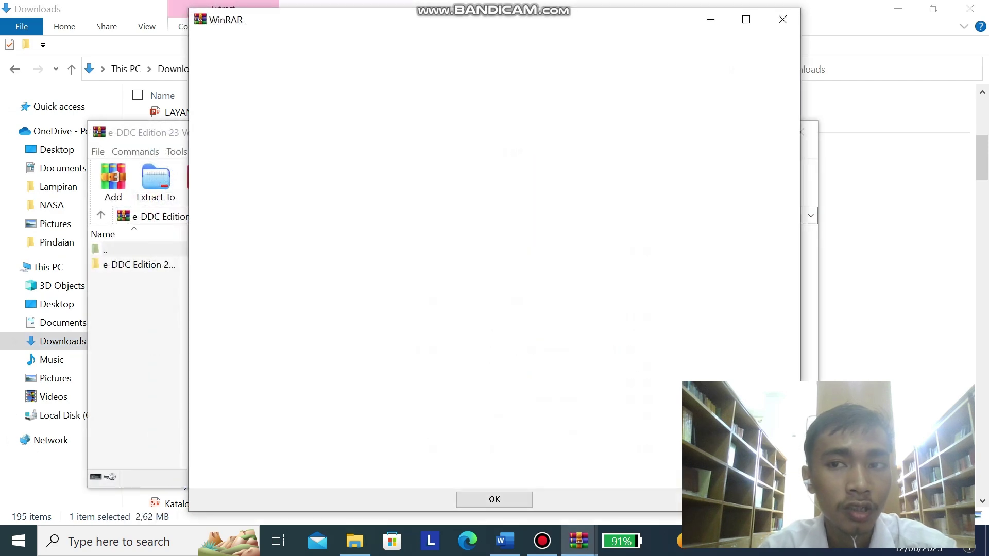
{"action": "left_click", "coordinate": [782, 19]}
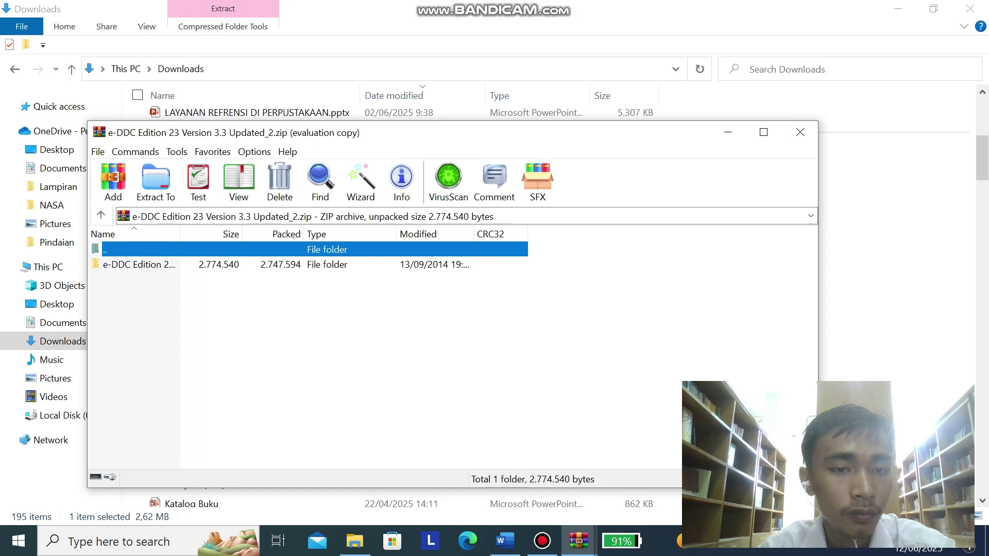
{"action": "key", "text": "Down"}
{"action": "key", "text": "Return"}
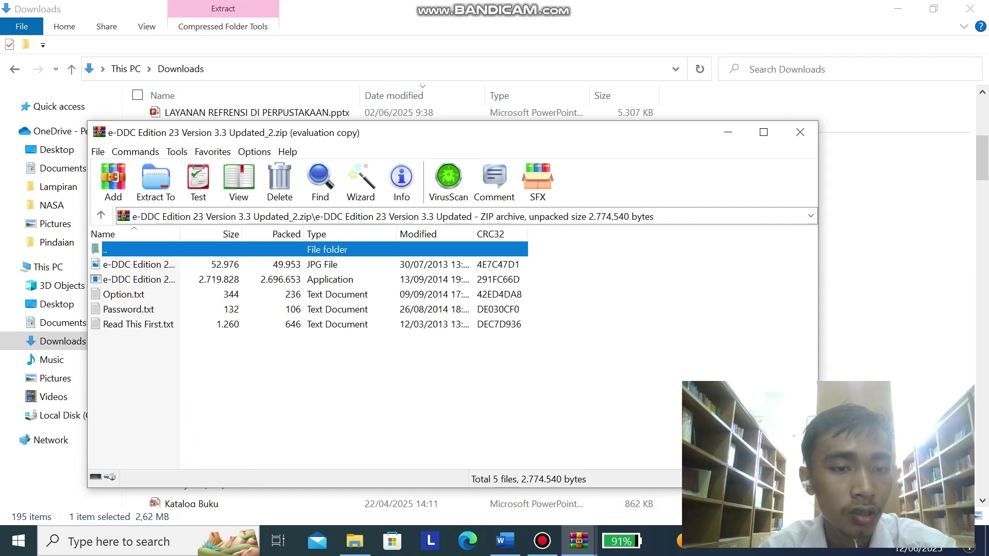
{"action": "left_click", "coordinate": [139, 279]}
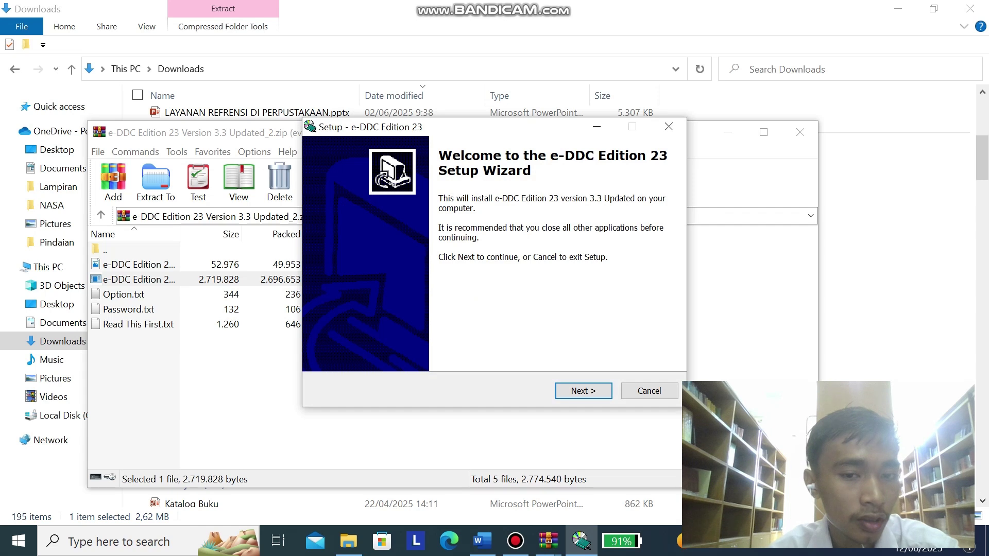
Accept the e-DDC Edition 23 license agreement and continue to the setup's password page.
{"action": "key", "text": "Return"}
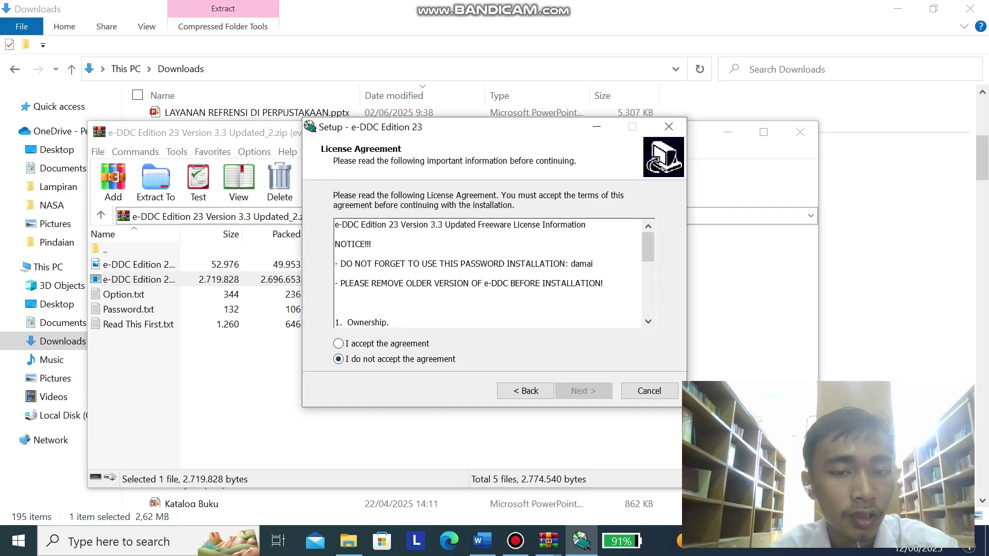
{"action": "left_click", "coordinate": [338, 344]}
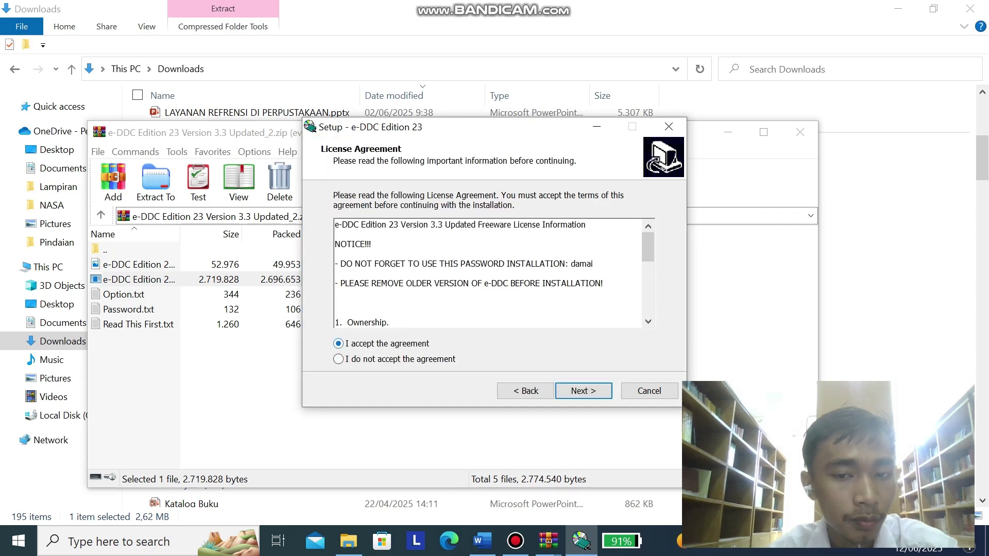
{"action": "key", "text": "Return"}
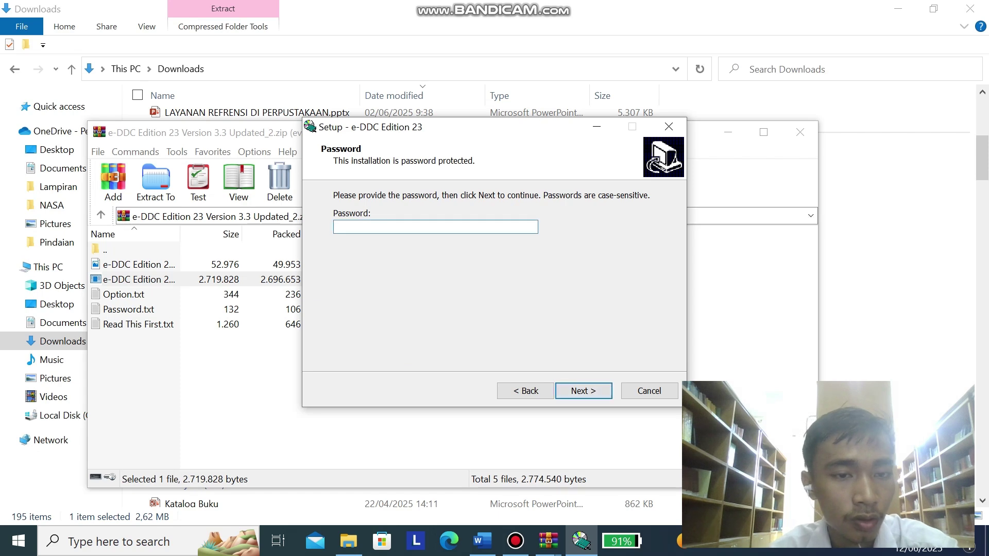
Look up the installation password in Password.txt and enter it in the setup's password field.
{"action": "double_click", "coordinate": [129, 309]}
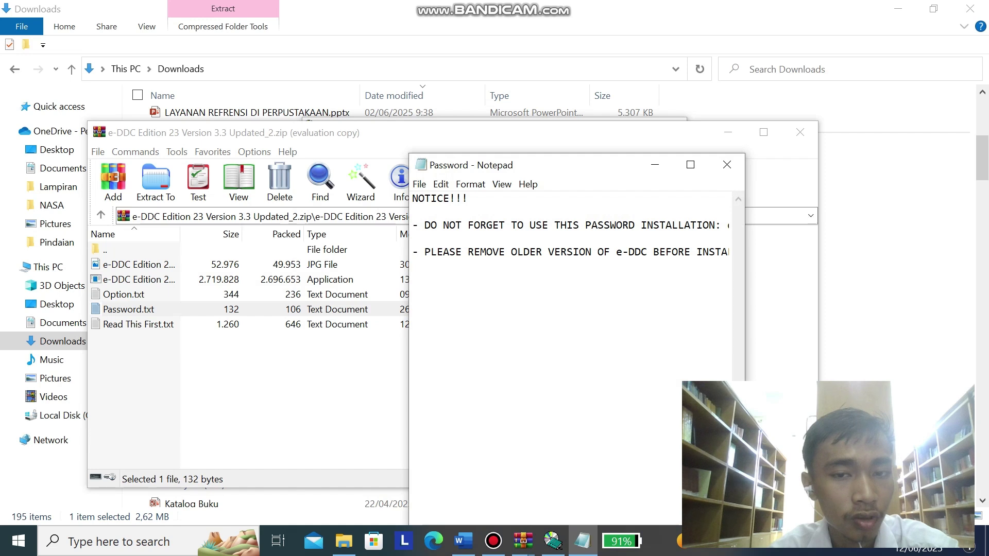
{"action": "key", "text": "End"}
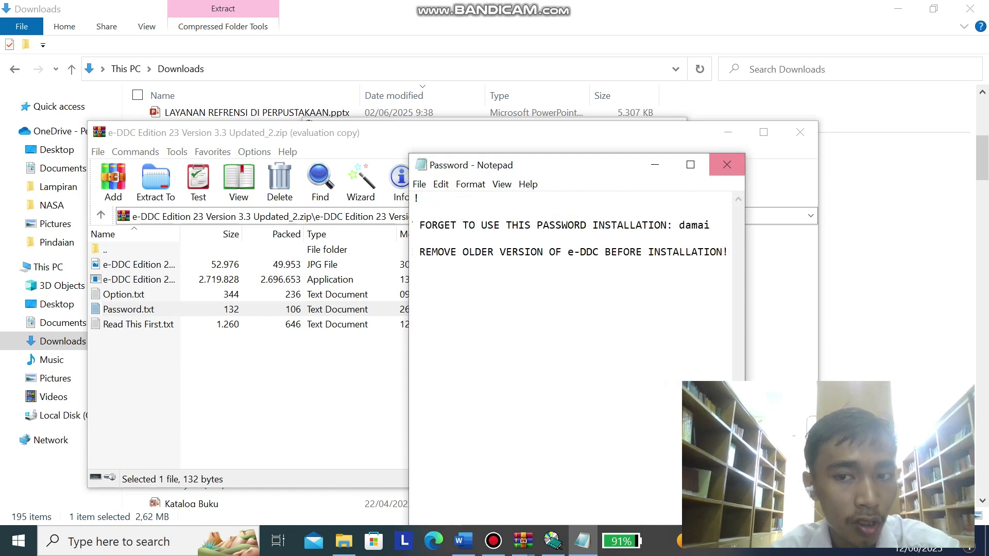
{"action": "left_click", "coordinate": [726, 164]}
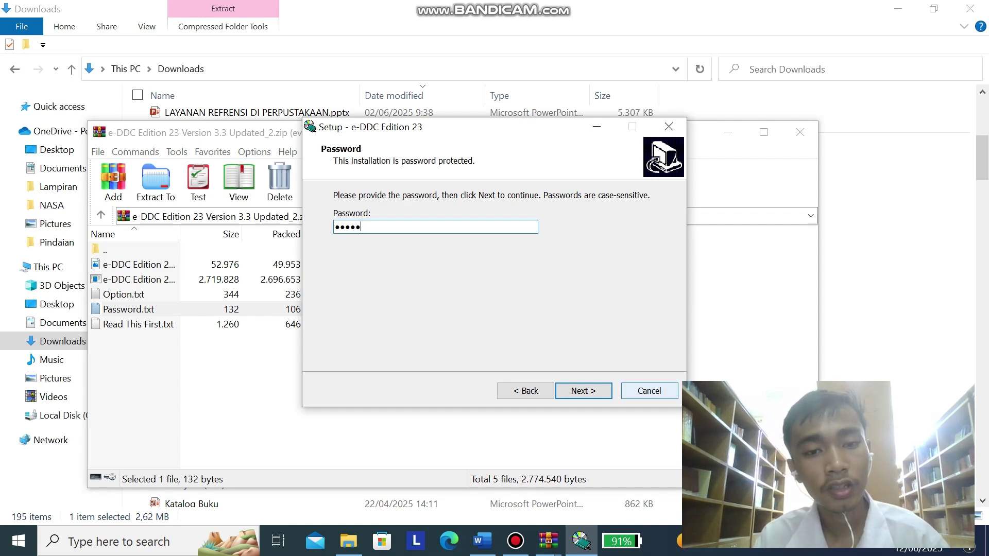
Cancel the e-DDC Edition 23 setup and close its archive.
{"action": "left_click", "coordinate": [648, 390]}
{"action": "left_click", "coordinate": [547, 351]}
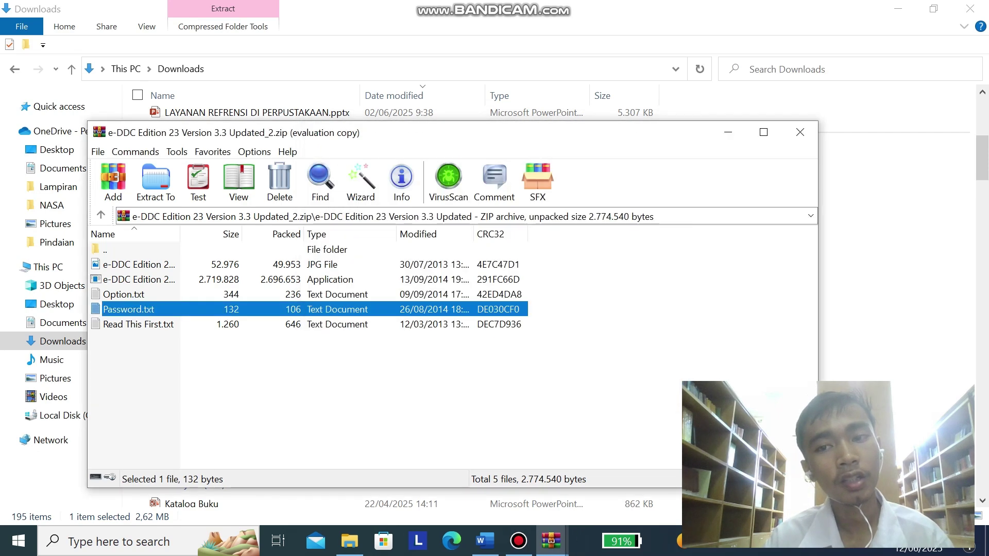
{"action": "left_click", "coordinate": [800, 132]}
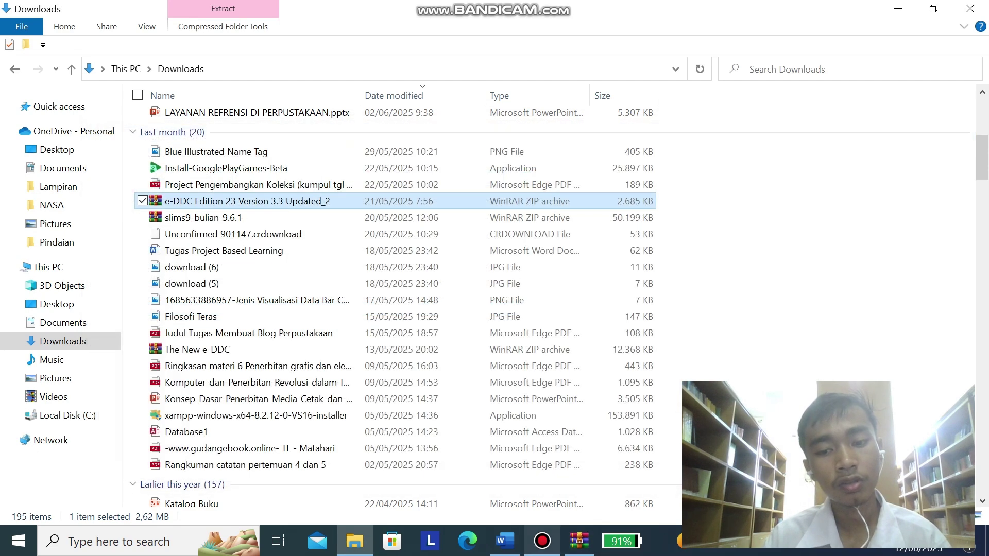
Open the e-DDC Edition 23.rar archive and launch the e-DDC Edition 23.chm file from its e-DDC Edition 23 folder.
{"action": "key", "text": "Return"}
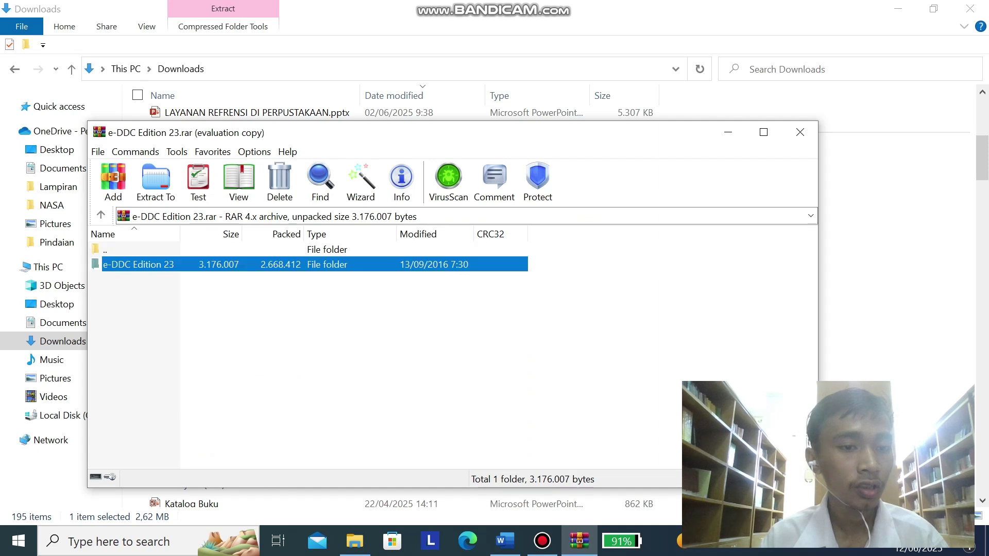
{"action": "double_click", "coordinate": [133, 264]}
{"action": "double_click", "coordinate": [133, 279]}
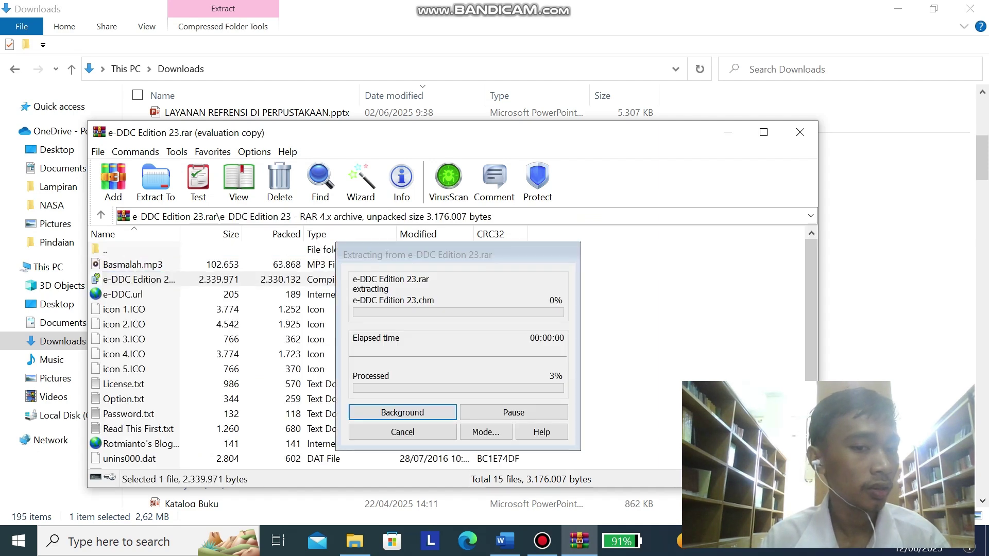
{"action": "left_click", "coordinate": [326, 37]}
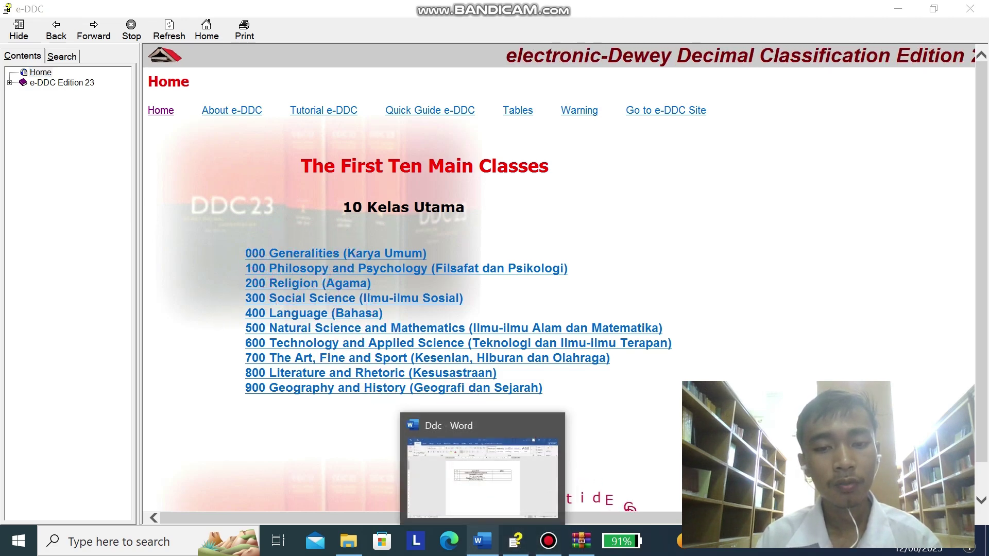
Check the book titles in the Word table, return to e-DDC and search its topics for "bimbingan dan konseling".
{"action": "left_click", "coordinate": [482, 541]}
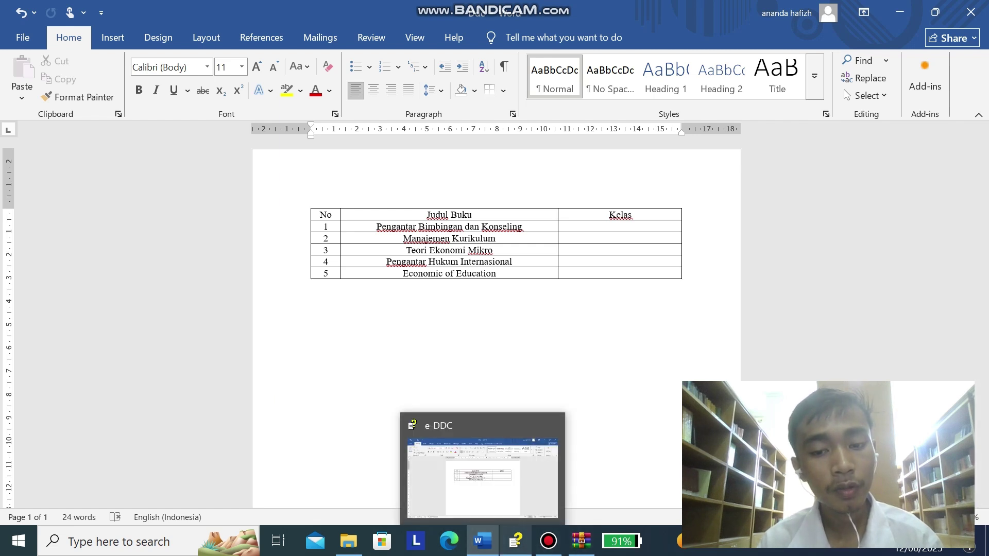
{"action": "mouse_move", "coordinate": [581, 541]}
{"action": "left_click", "coordinate": [515, 541]}
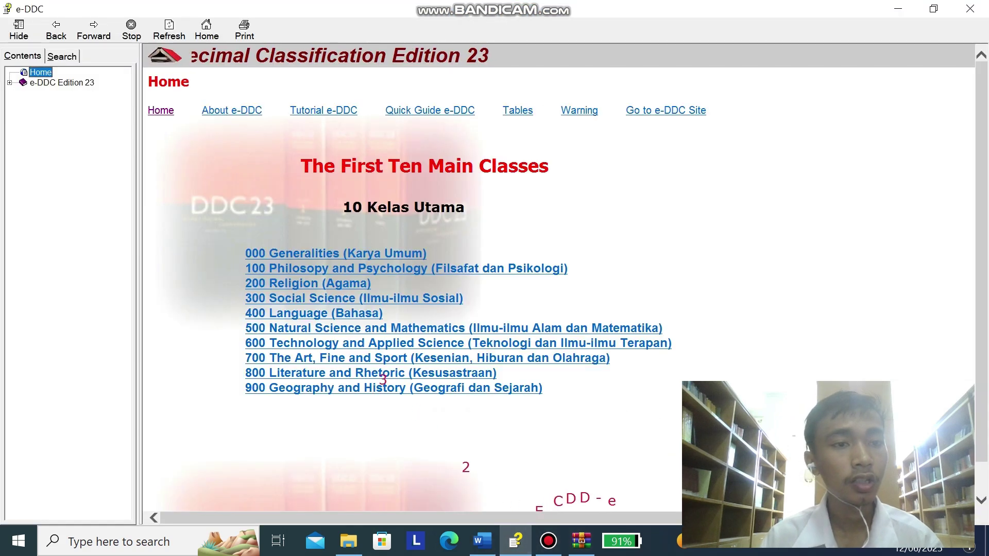
{"action": "key", "text": "alt+s"}
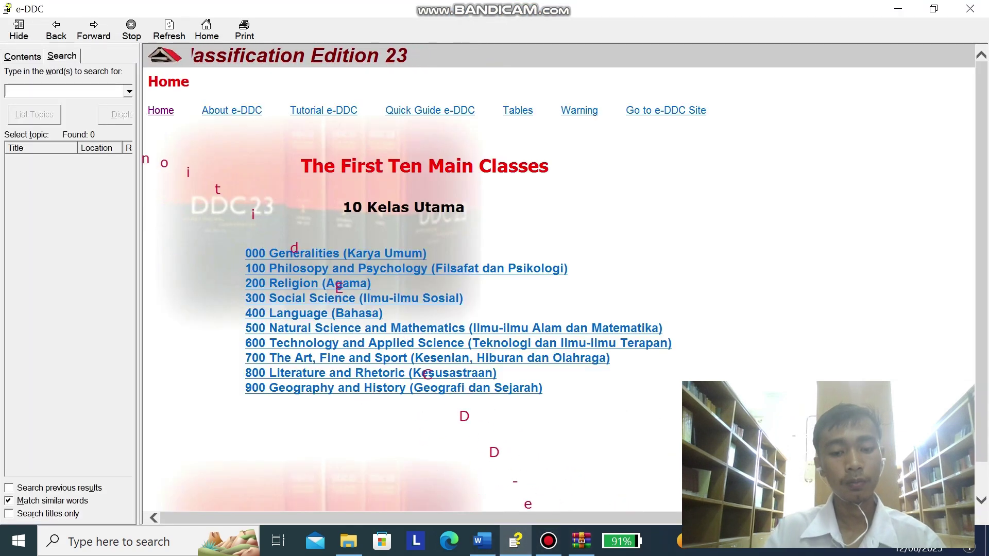
{"action": "type", "text": "bimbingan "}
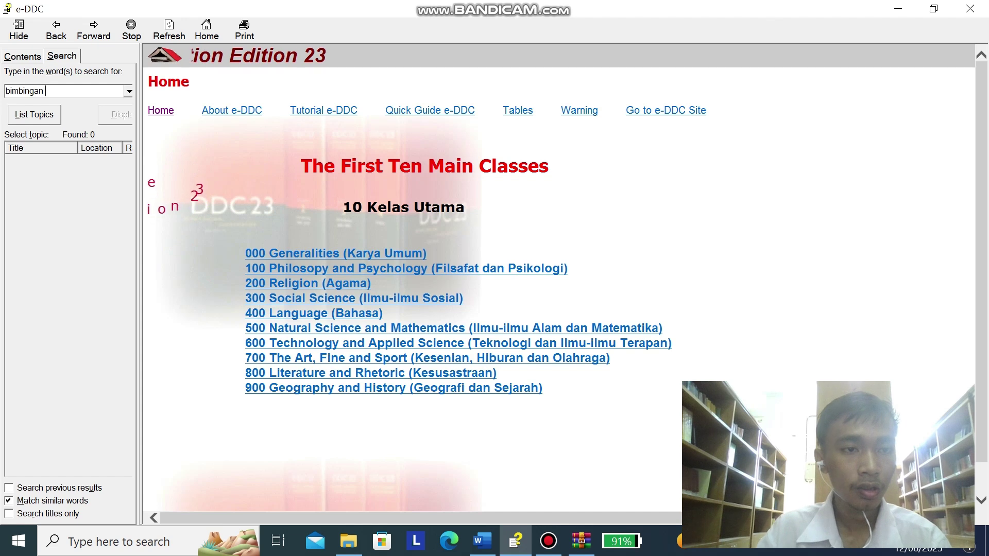
{"action": "type", "text": "dan konseling"}
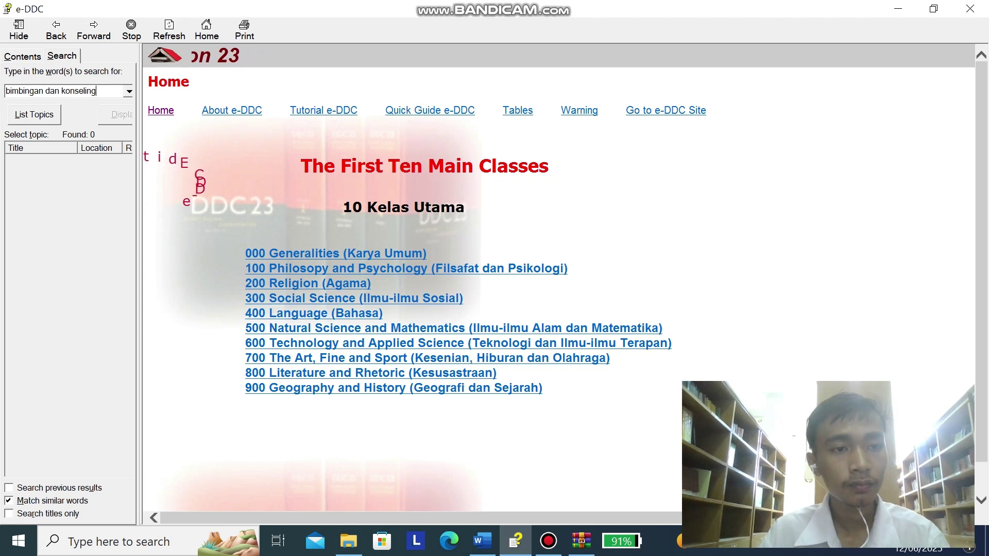
{"action": "key", "text": "Return"}
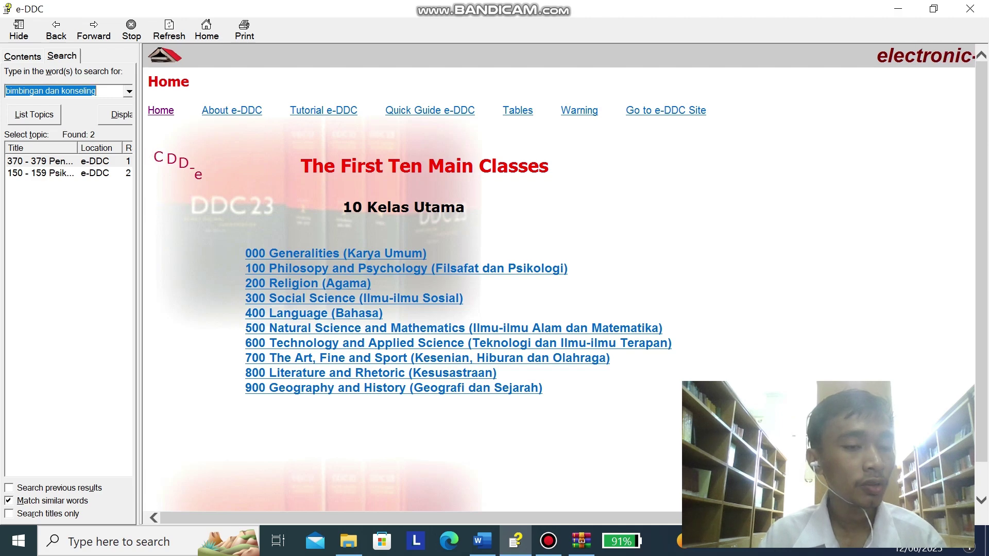
Find the student guidance and counseling entry in the 370 - 379 Pendidikan topic and enter 371.4 as the Kelas of book 1 in Word.
{"action": "left_click", "coordinate": [41, 160]}
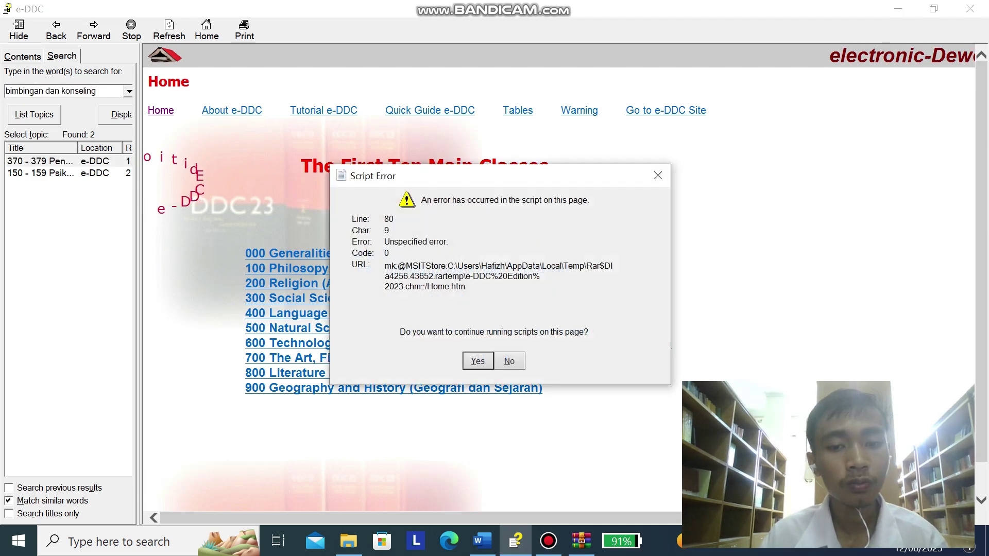
{"action": "key", "text": "Return"}
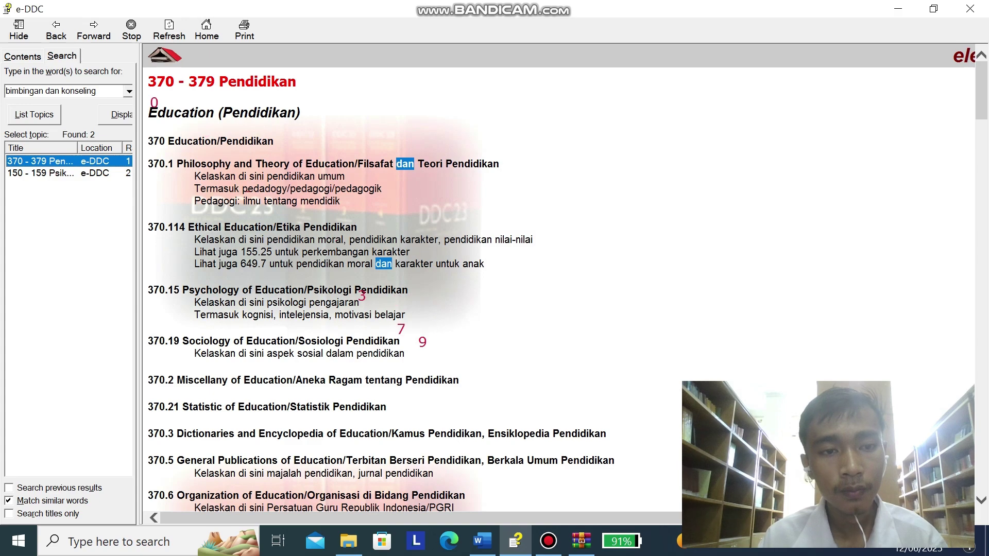
{"action": "scroll", "coordinate": [562, 278], "scroll_direction": "down", "scroll_amount": 10}
{"action": "scroll", "coordinate": [381, 288], "scroll_direction": "down", "scroll_amount": 10}
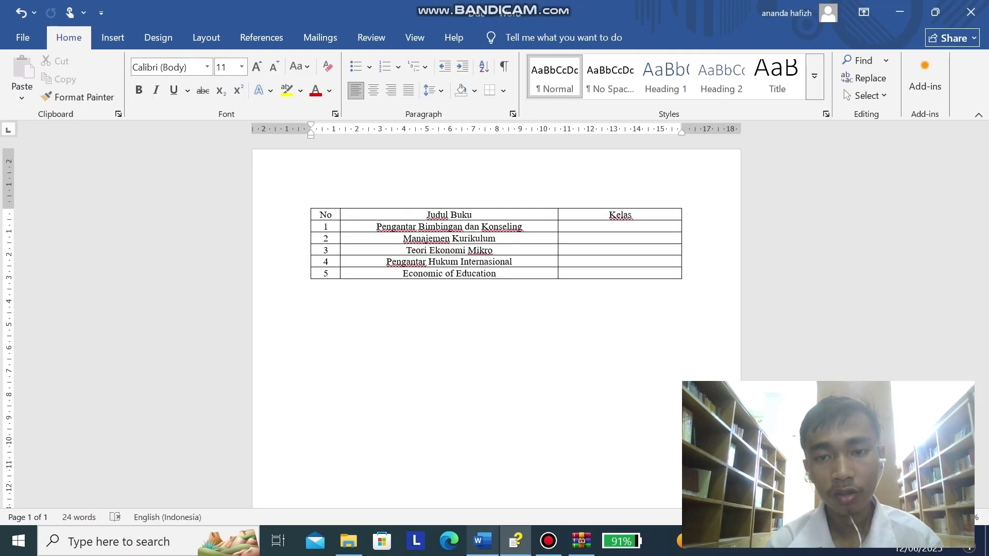
{"action": "left_click", "coordinate": [481, 541]}
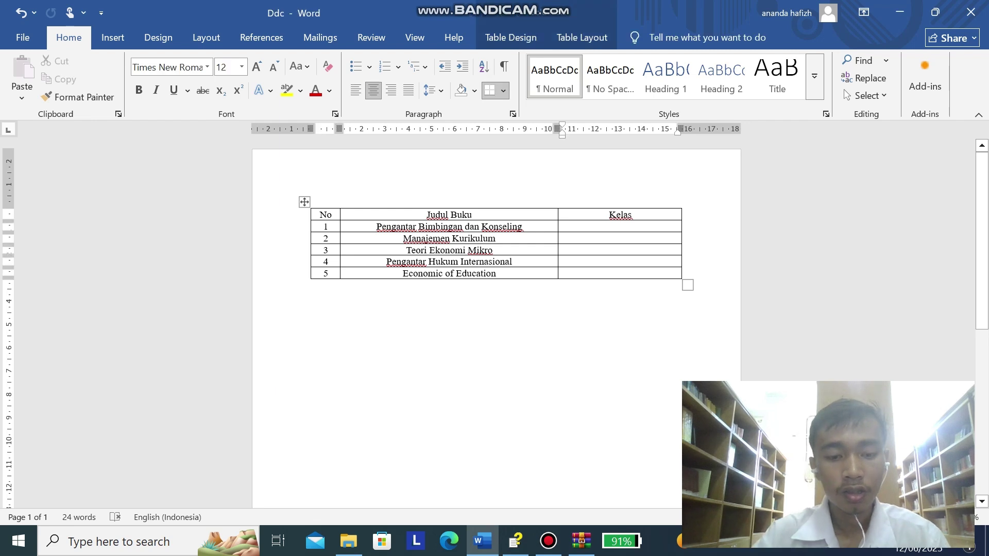
{"action": "type", "text": "371.4"}
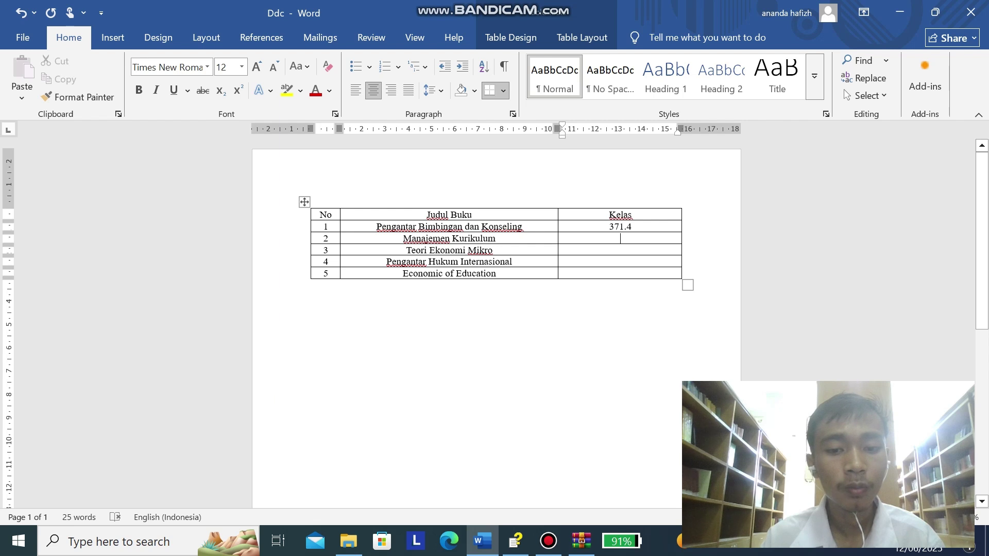
Switch back to e-DDC and replace the search words with "kurikulum" to list matching topics.
{"action": "left_click", "coordinate": [515, 540]}
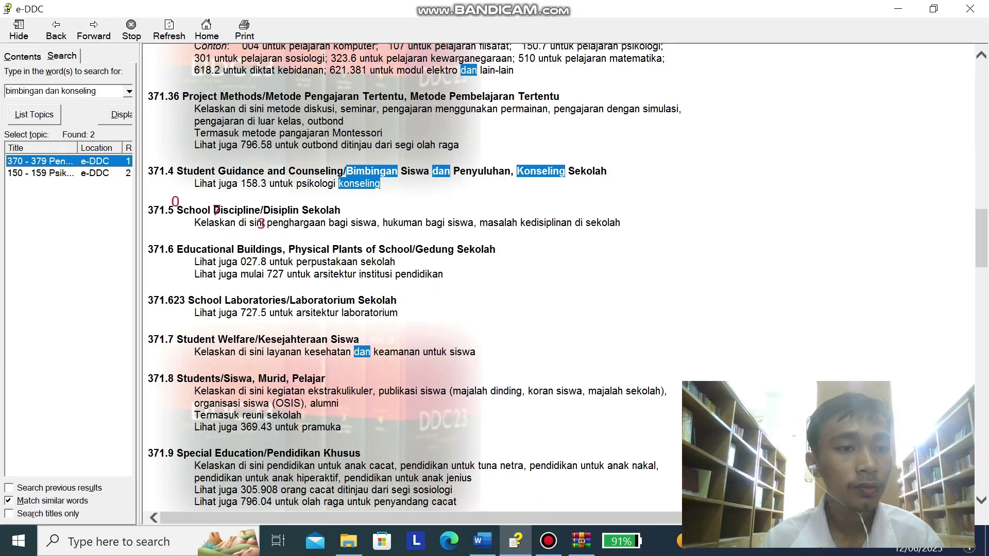
{"action": "left_click", "coordinate": [61, 91]}
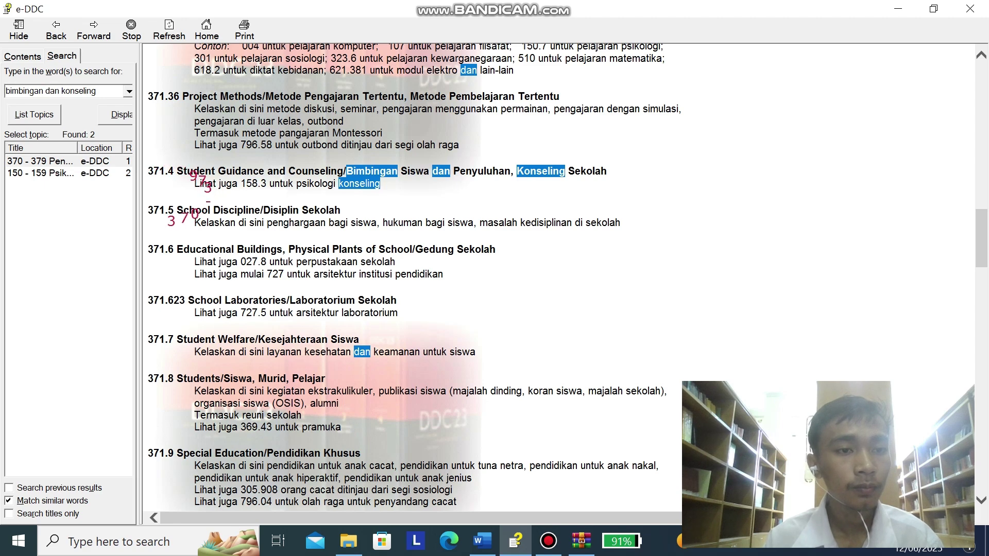
{"action": "left_click_drag", "start_coordinate": [96, 91], "coordinate": [12, 91]}
{"action": "key", "text": "BackSpace"}
{"action": "key", "text": "BackSpace"}
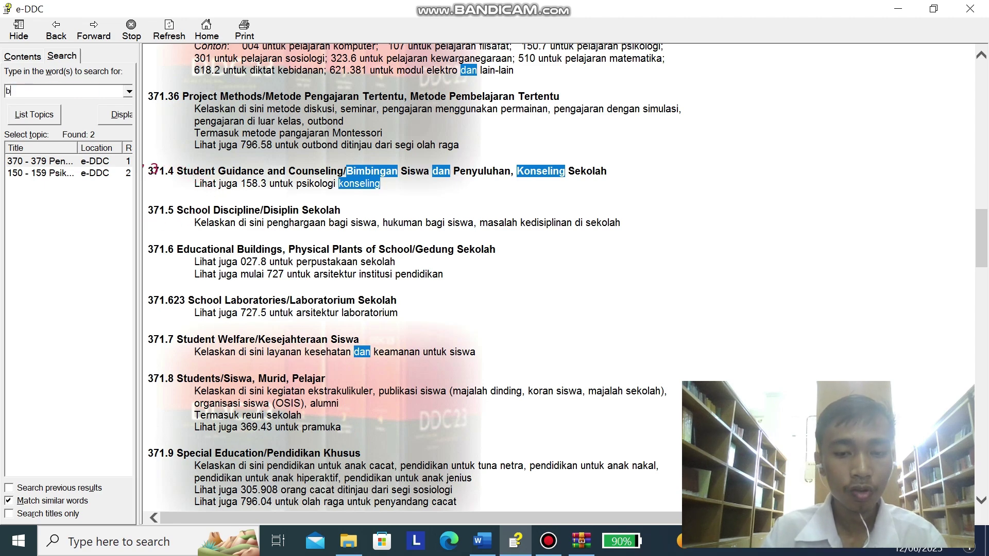
{"action": "type", "text": "k"}
{"action": "key", "text": "BackSpace"}
{"action": "key", "text": "BackSpace"}
{"action": "type", "text": "kuri"}
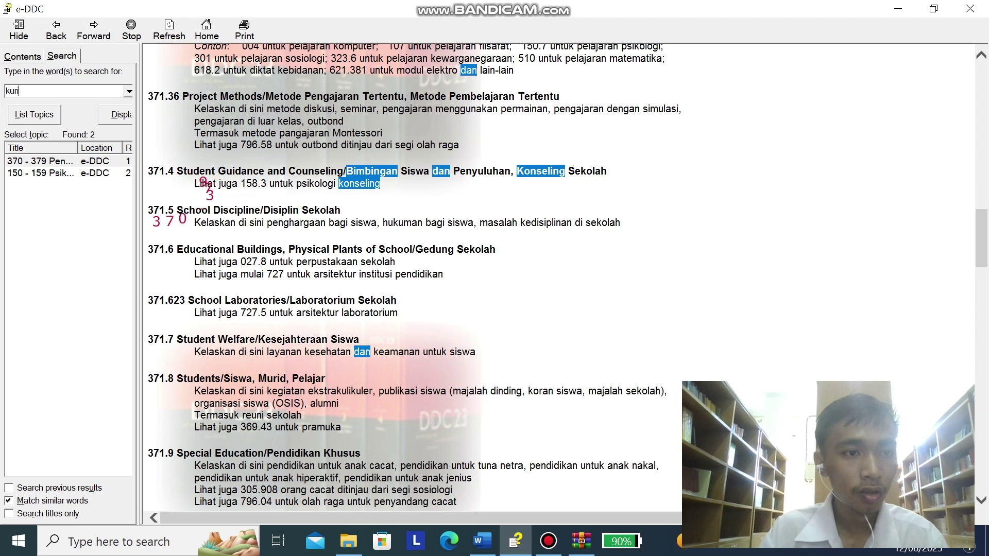
{"action": "type", "text": "kulum"}
{"action": "key", "text": "Return"}
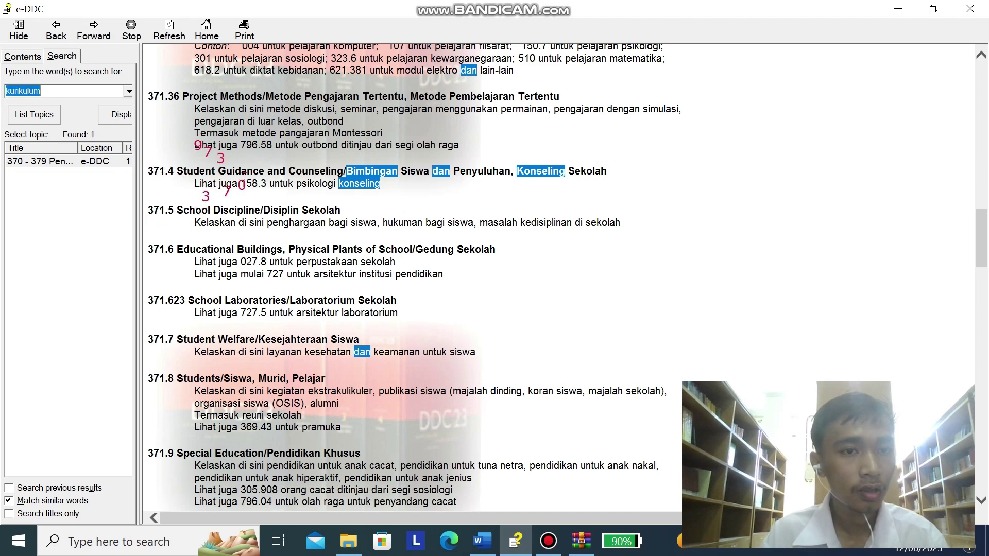
Open the 370 - 379 Pendidikan topic and look through its entries for the class that covers curriculum management.
{"action": "double_click", "coordinate": [42, 161]}
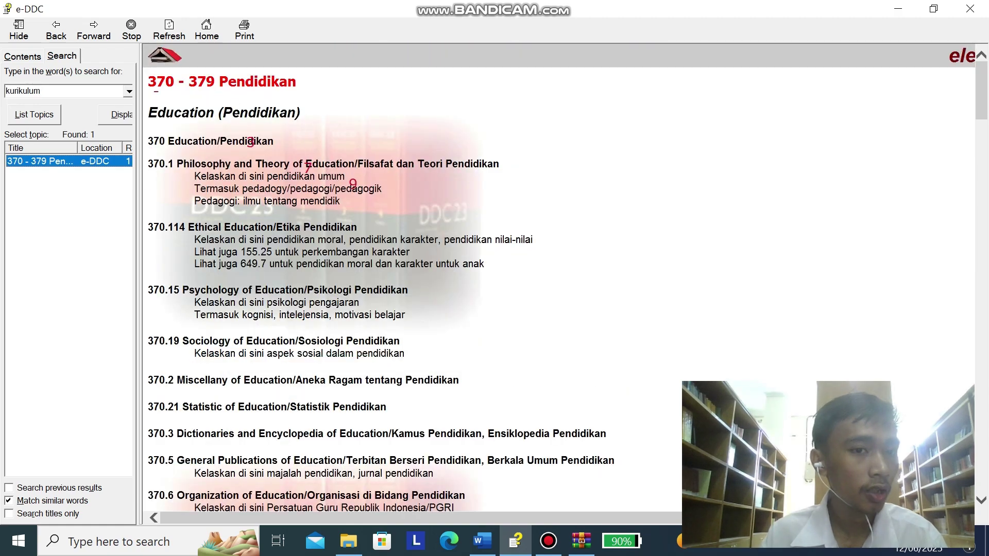
{"action": "scroll", "coordinate": [564, 296], "scroll_direction": "down", "scroll_amount": 9}
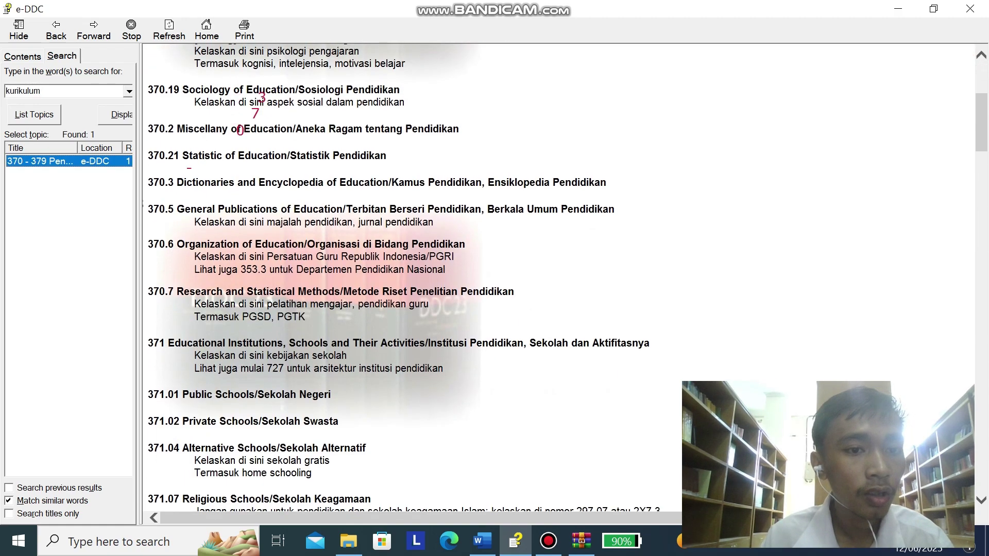
{"action": "scroll", "coordinate": [565, 296], "scroll_direction": "up", "scroll_amount": 5}
{"action": "scroll", "coordinate": [564, 296], "scroll_direction": "up", "scroll_amount": 6}
{"action": "scroll", "coordinate": [564, 296], "scroll_direction": "down", "scroll_amount": 11}
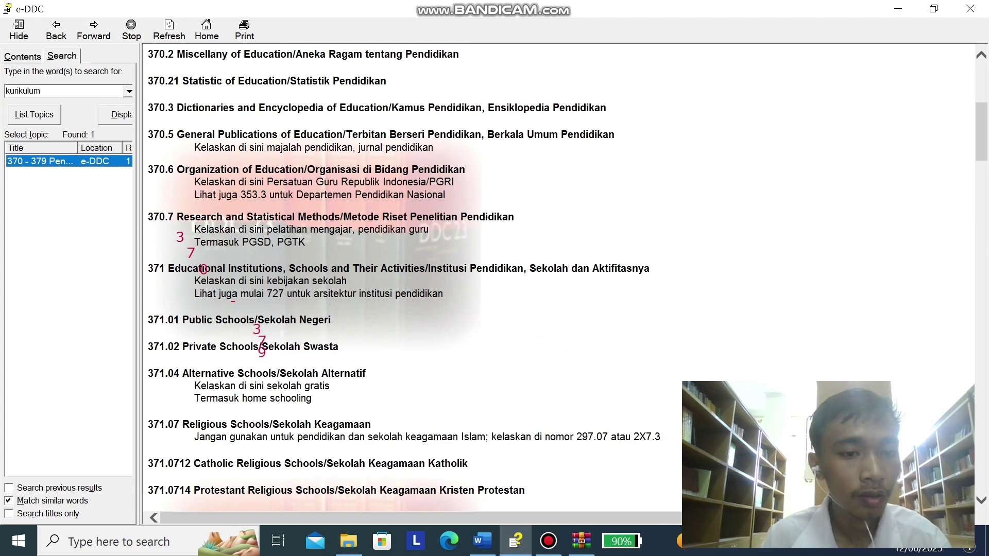
{"action": "scroll", "coordinate": [565, 296], "scroll_direction": "down", "scroll_amount": 6}
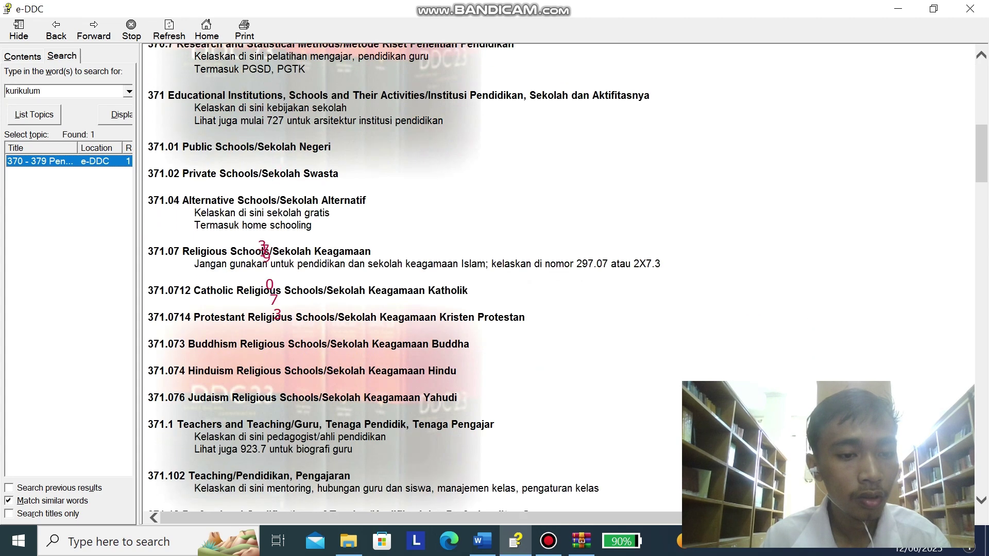
{"action": "scroll", "coordinate": [515, 278], "scroll_direction": "up", "scroll_amount": 4}
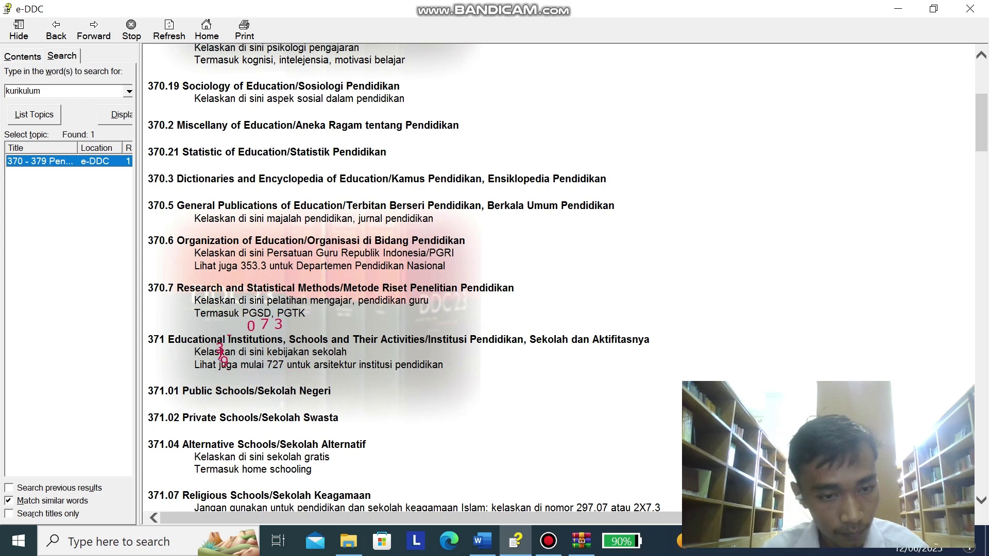
{"action": "scroll", "coordinate": [566, 278], "scroll_direction": "down", "scroll_amount": 5}
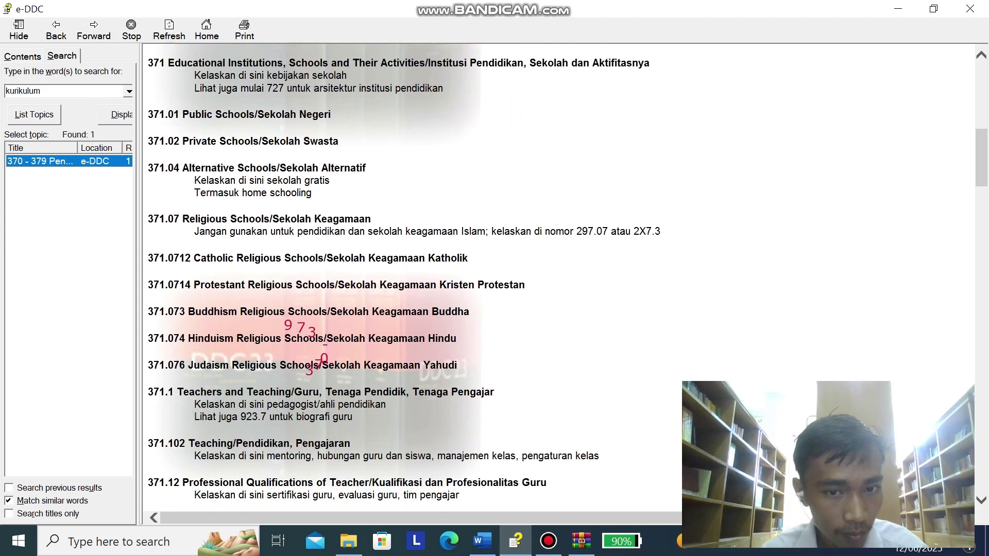
{"action": "scroll", "coordinate": [567, 278], "scroll_direction": "up", "scroll_amount": 5}
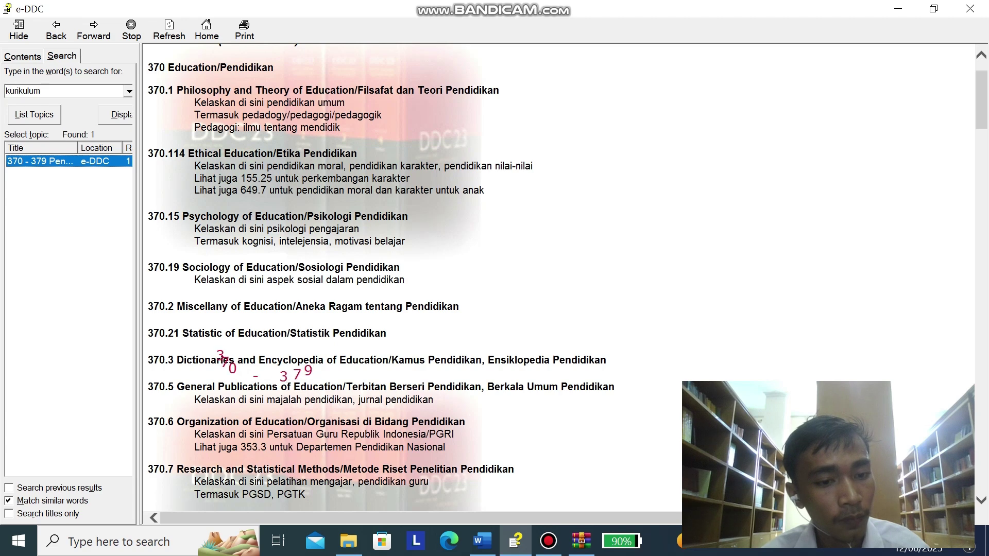
{"action": "scroll", "coordinate": [566, 278], "scroll_direction": "down", "scroll_amount": 1}
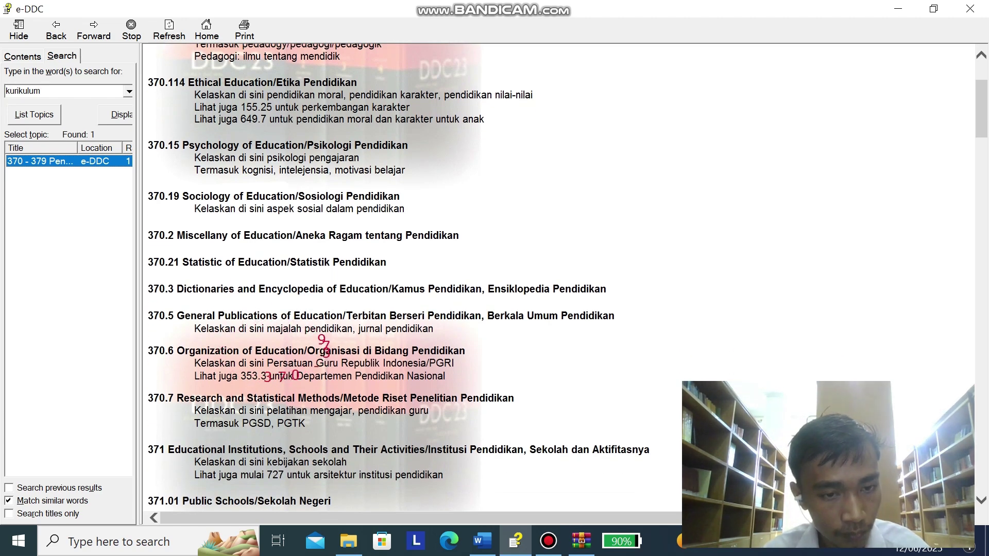
{"action": "scroll", "coordinate": [567, 278], "scroll_direction": "down", "scroll_amount": 1}
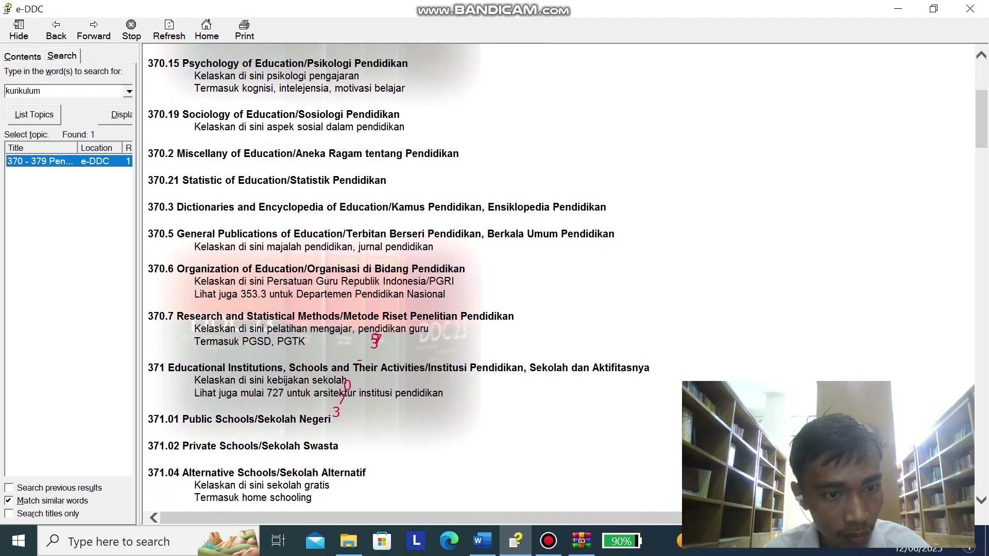
{"action": "scroll", "coordinate": [566, 278], "scroll_direction": "down", "scroll_amount": 3}
{"action": "scroll", "coordinate": [566, 278], "scroll_direction": "down", "scroll_amount": 3}
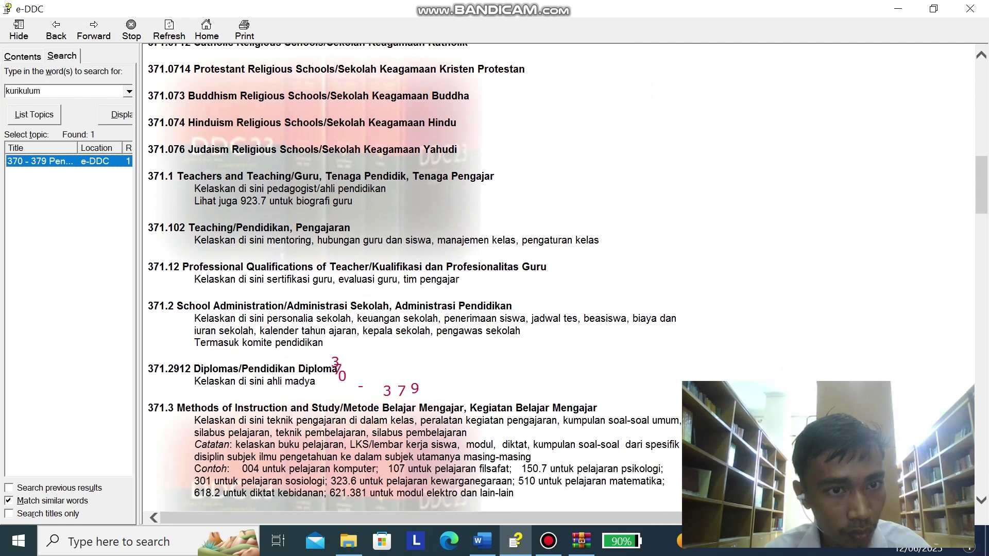
{"action": "scroll", "coordinate": [566, 278], "scroll_direction": "down", "scroll_amount": 3}
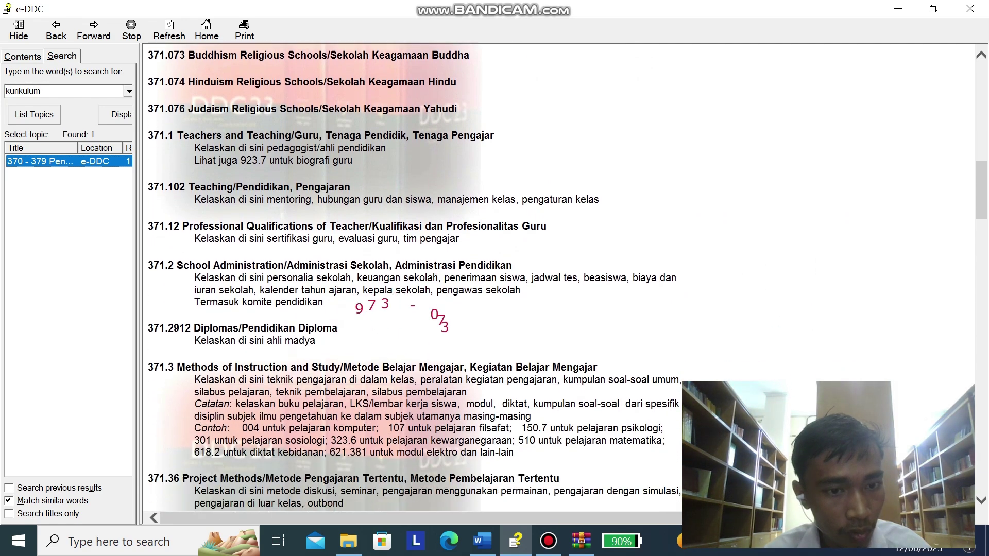
{"action": "scroll", "coordinate": [567, 278], "scroll_direction": "down", "scroll_amount": 4}
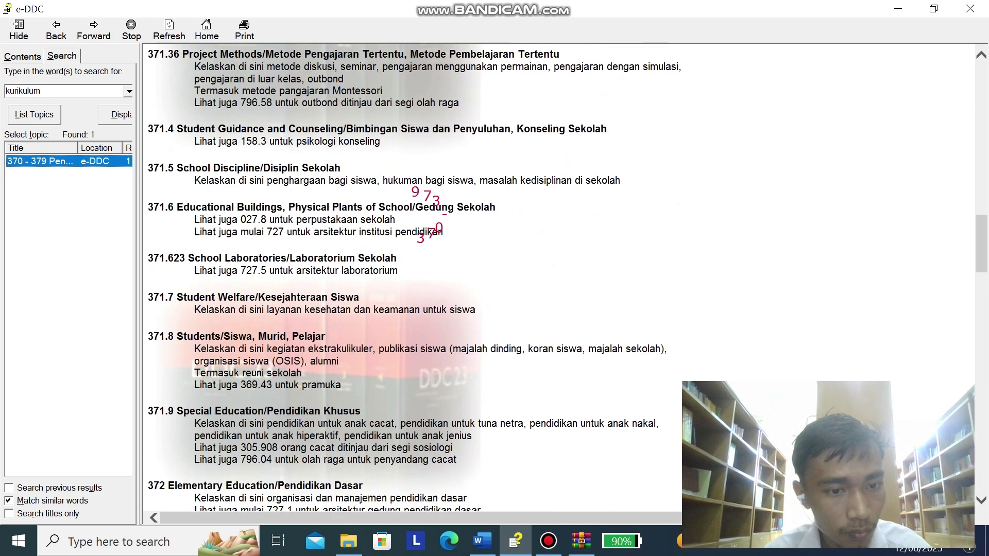
{"action": "scroll", "coordinate": [566, 278], "scroll_direction": "down", "scroll_amount": 2}
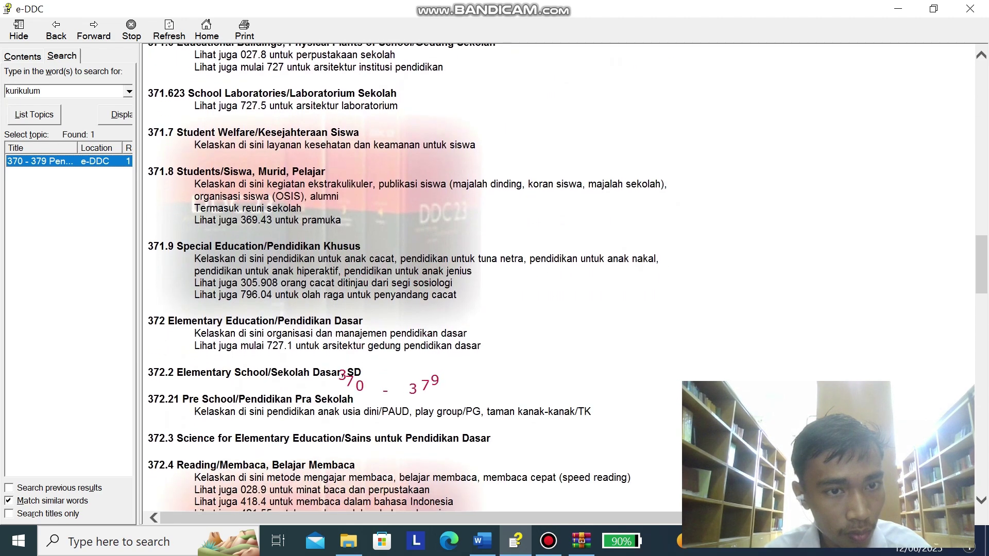
{"action": "scroll", "coordinate": [566, 278], "scroll_direction": "down", "scroll_amount": 1}
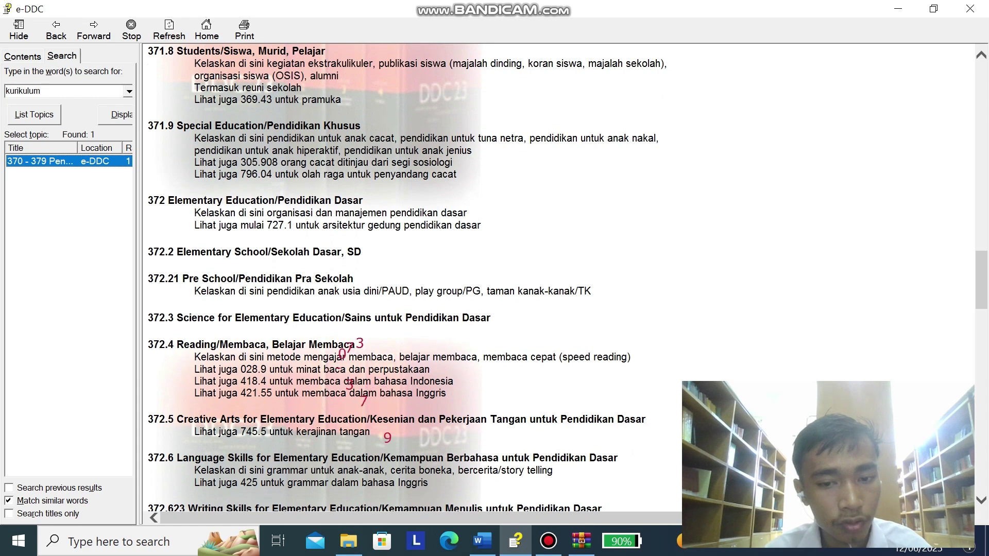
Switch to the Ddc document in Word and enter 371 as the Kelas of book 2, Manajemen Kurikulum.
{"action": "left_click", "coordinate": [482, 541]}
{"action": "right_click", "coordinate": [482, 540]}
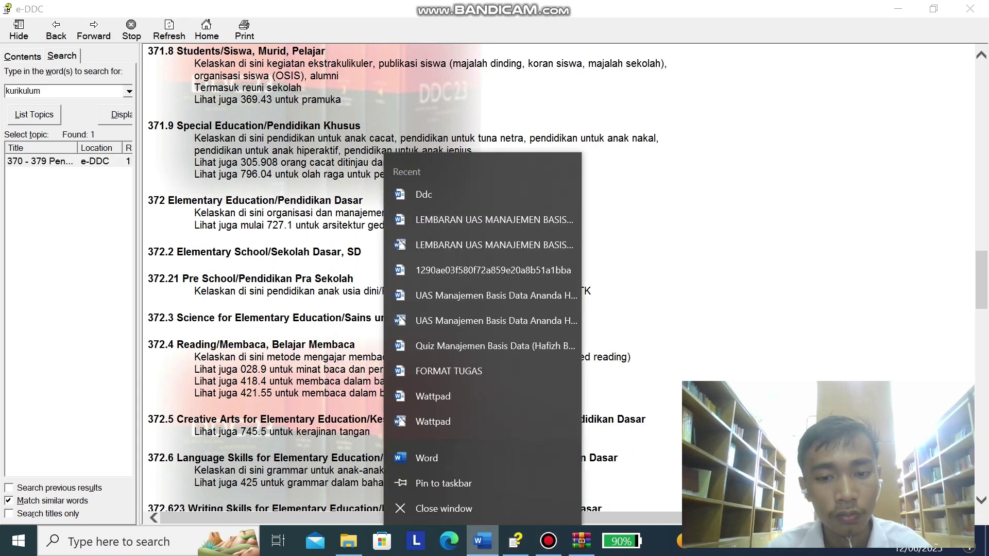
{"action": "left_click", "coordinate": [423, 194]}
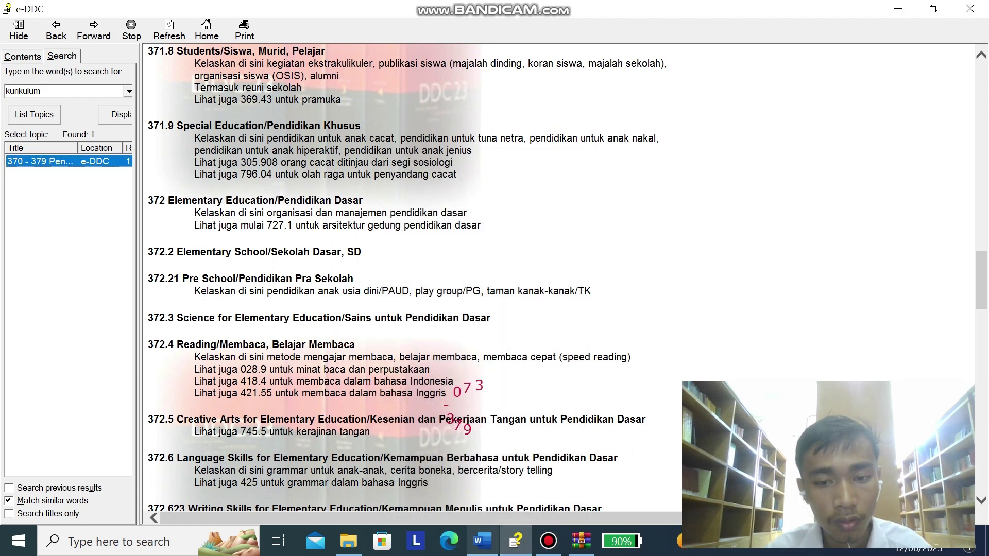
{"action": "type", "text": "371"}
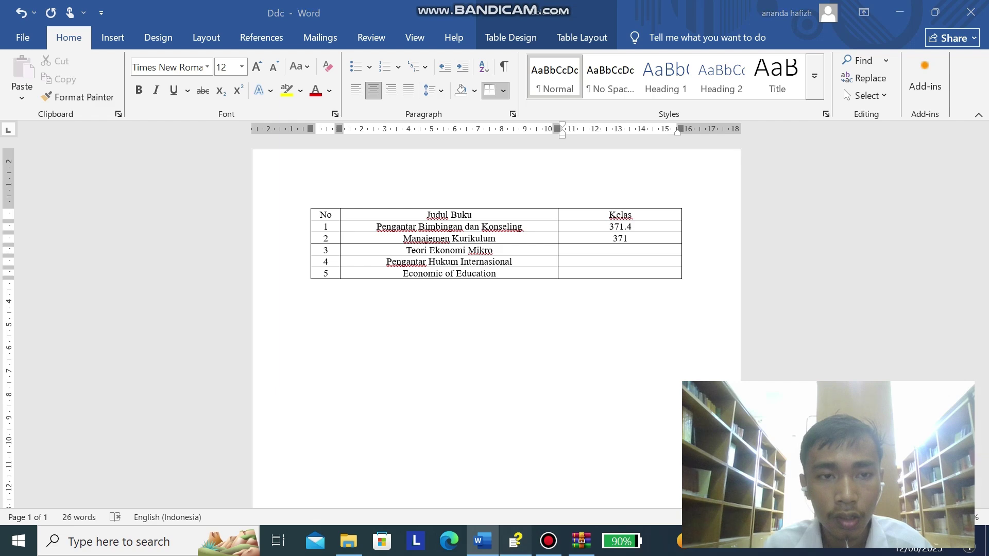
Return to e-DDC and replace the search words with "ekonomi" to list the matching topics.
{"action": "left_click", "coordinate": [515, 540]}
{"action": "double_click", "coordinate": [31, 90]}
{"action": "type", "text": "e"}
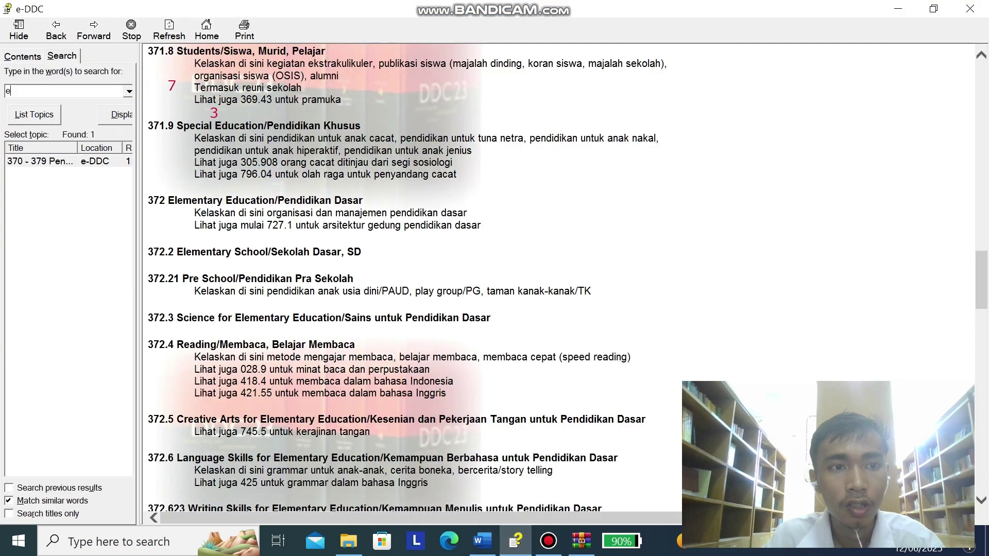
{"action": "type", "text": "konomi"}
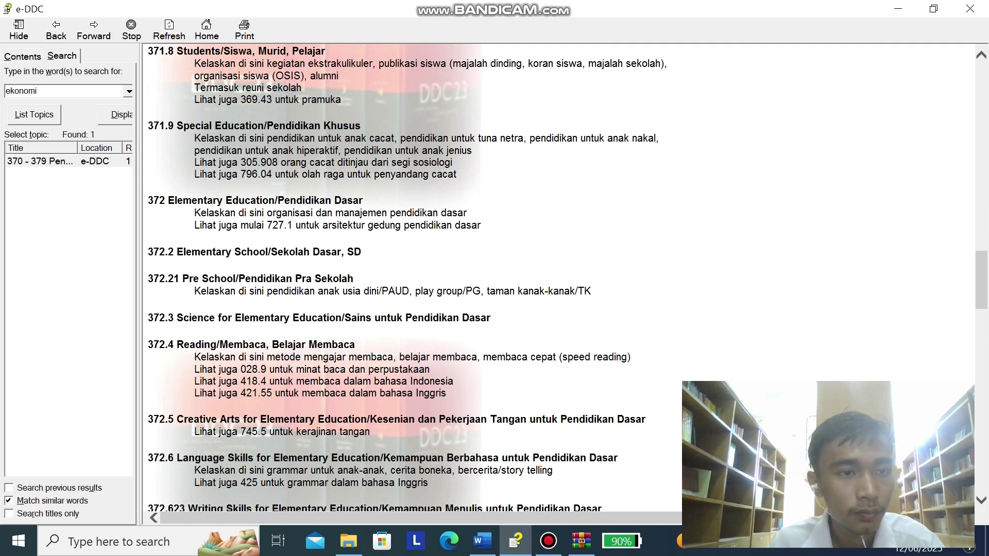
{"action": "key", "text": "Return"}
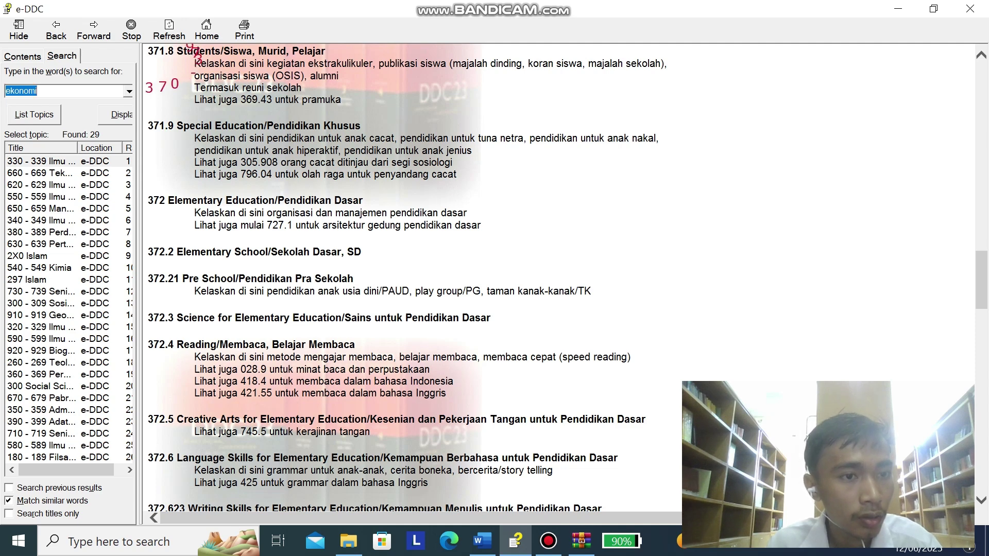
Find the ekonomi mikro entry in the 330 - 339 Ilmu Ekonomi topic and enter 338.5 as the Kelas of book 3 in Word.
{"action": "double_click", "coordinate": [42, 160]}
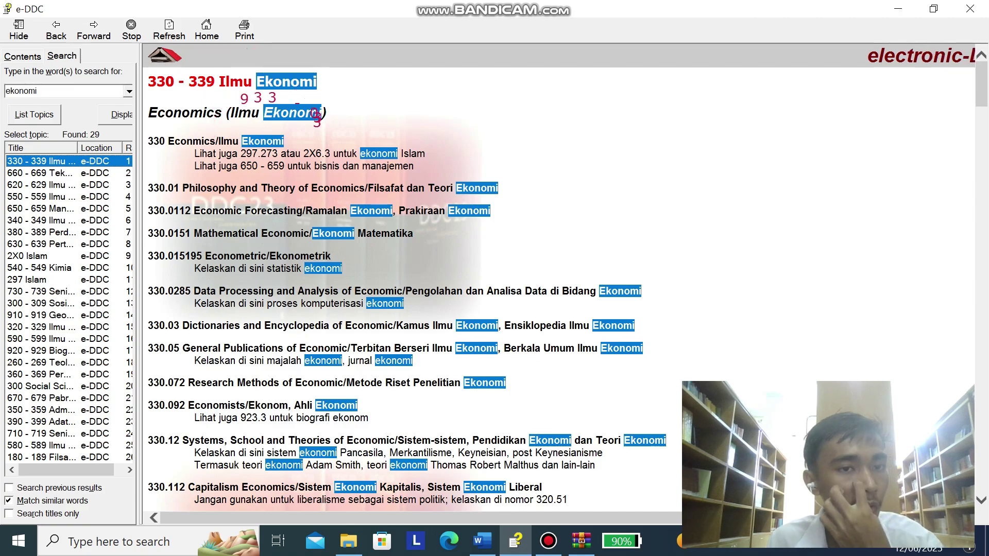
{"action": "scroll", "coordinate": [564, 277], "scroll_direction": "down", "scroll_amount": 3}
{"action": "scroll", "coordinate": [564, 276], "scroll_direction": "down", "scroll_amount": 20}
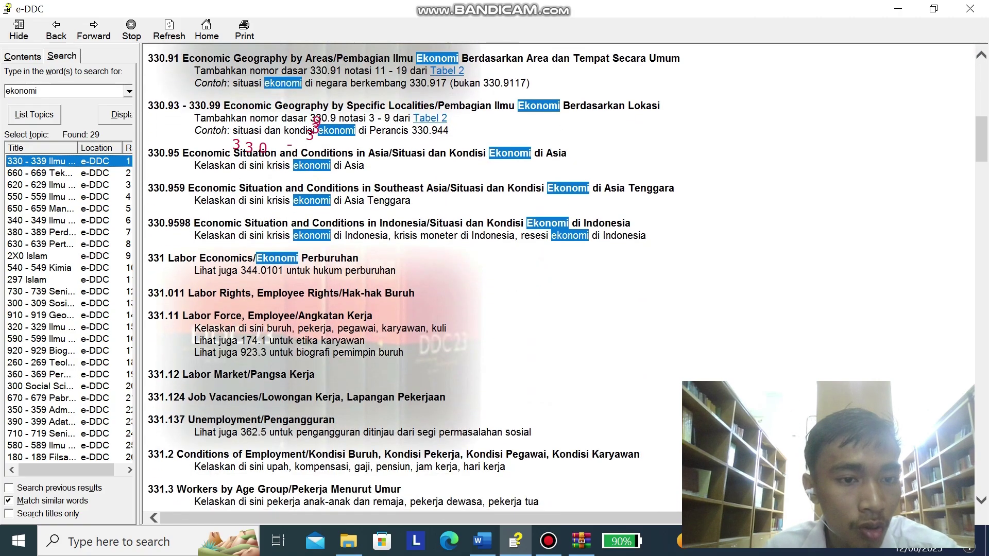
{"action": "scroll", "coordinate": [564, 277], "scroll_direction": "down", "scroll_amount": 11}
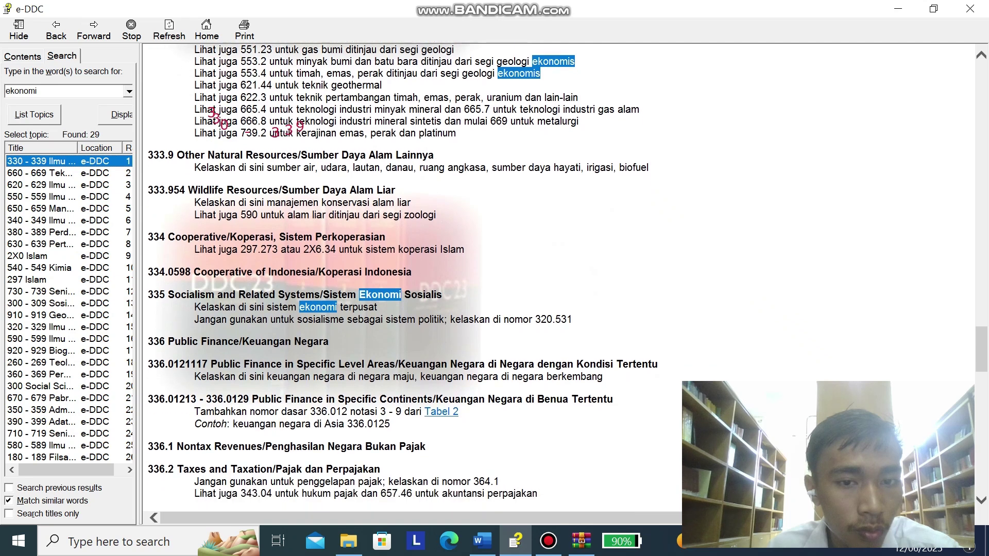
{"action": "scroll", "coordinate": [564, 276], "scroll_direction": "down", "scroll_amount": 9}
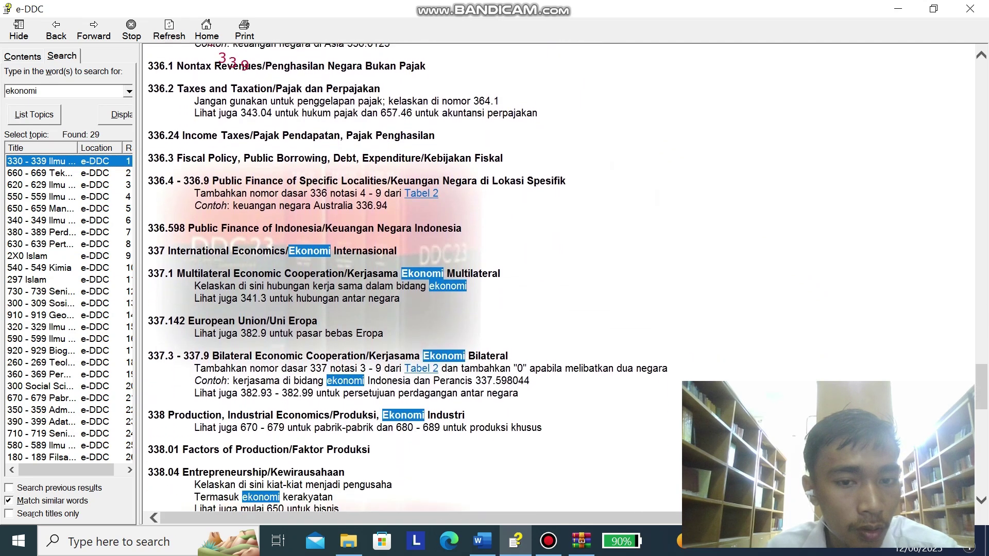
{"action": "scroll", "coordinate": [565, 277], "scroll_direction": "down", "scroll_amount": 5}
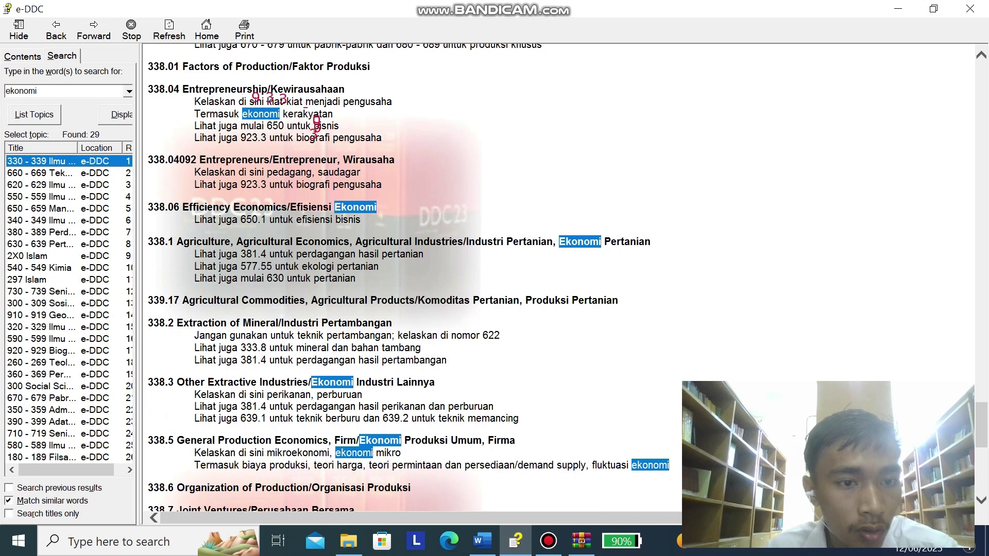
{"action": "scroll", "coordinate": [565, 277], "scroll_direction": "down", "scroll_amount": 4}
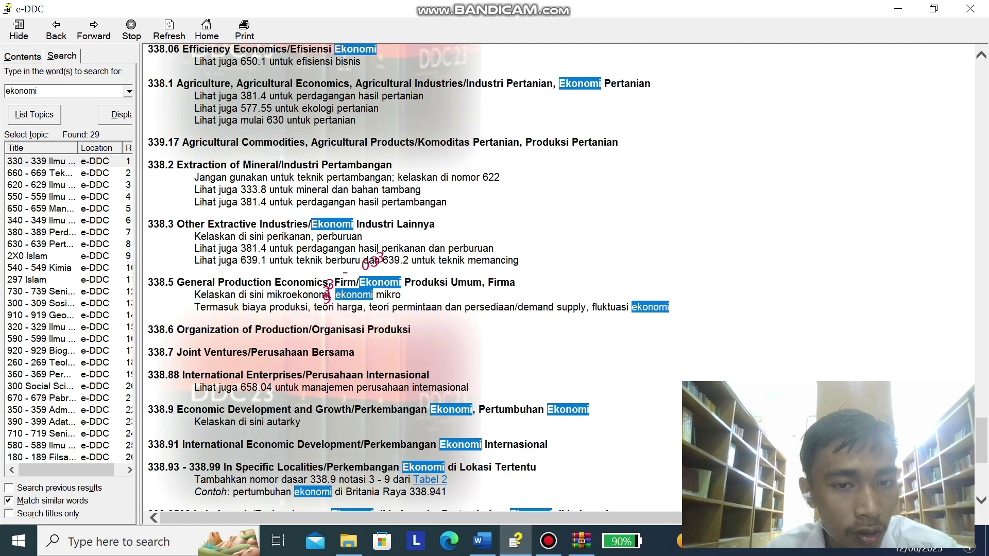
{"action": "left_click_drag", "start_coordinate": [375, 294], "coordinate": [444, 307]}
{"action": "left_click", "coordinate": [446, 307]}
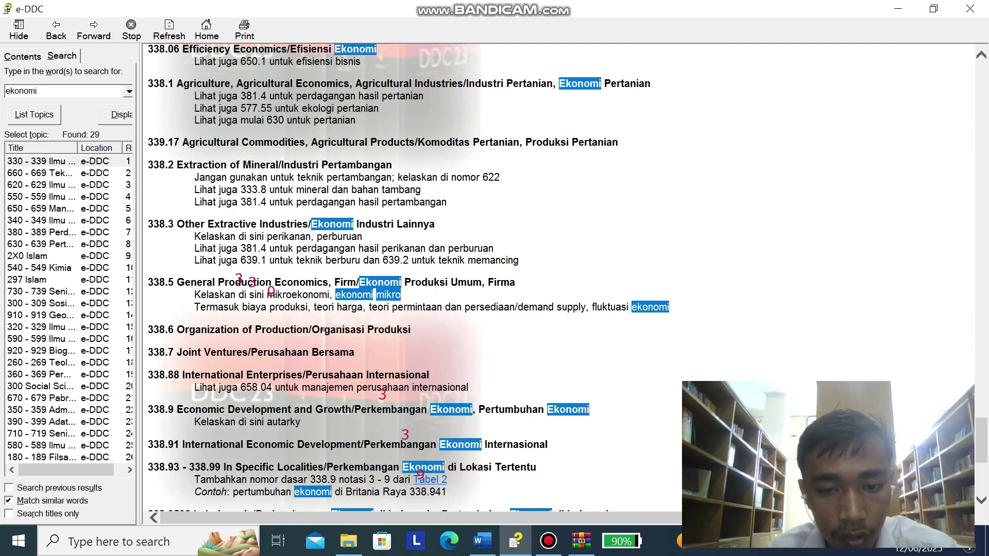
{"action": "left_click", "coordinate": [482, 541]}
{"action": "type", "text": "338.5"}
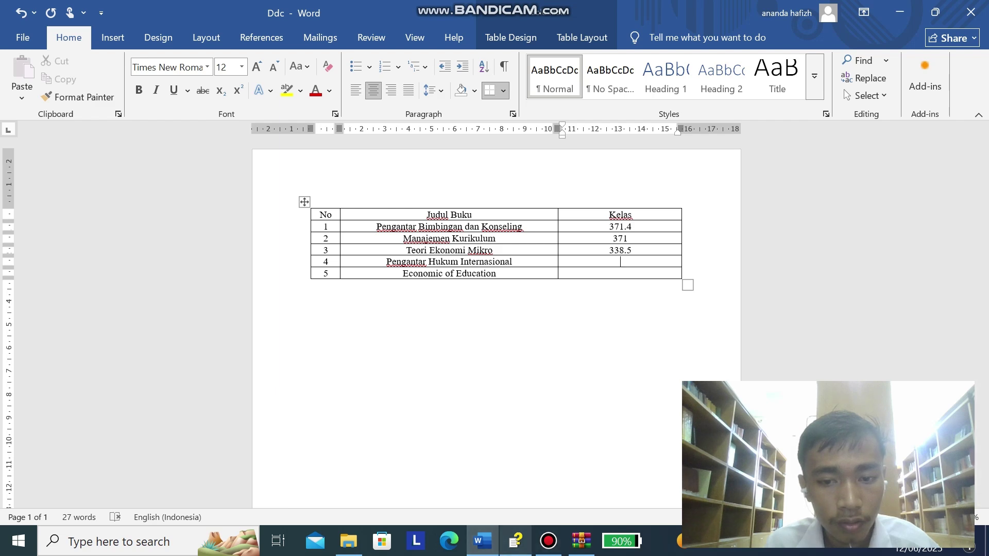
Switch back to e-DDC, search its topics for "hukum" and open the 340 - 349 Ilmu Hukum topic.
{"action": "left_click", "coordinate": [515, 541]}
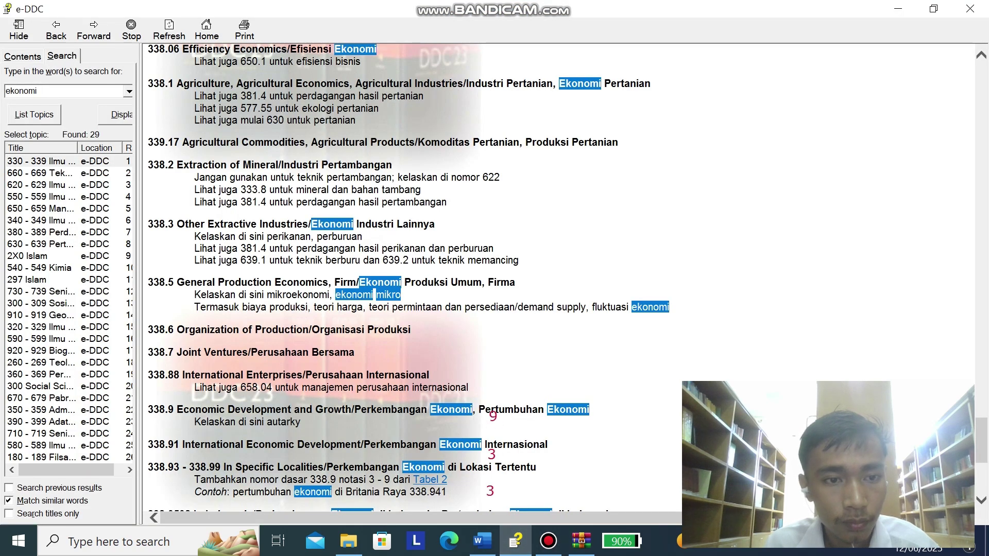
{"action": "double_click", "coordinate": [20, 91]}
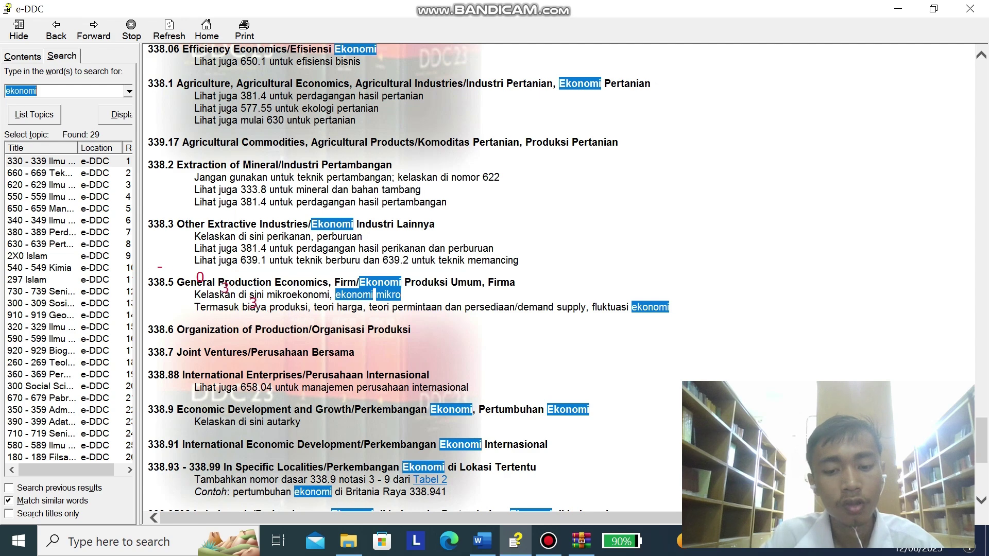
{"action": "type", "text": "hukum"}
{"action": "key", "text": "Return"}
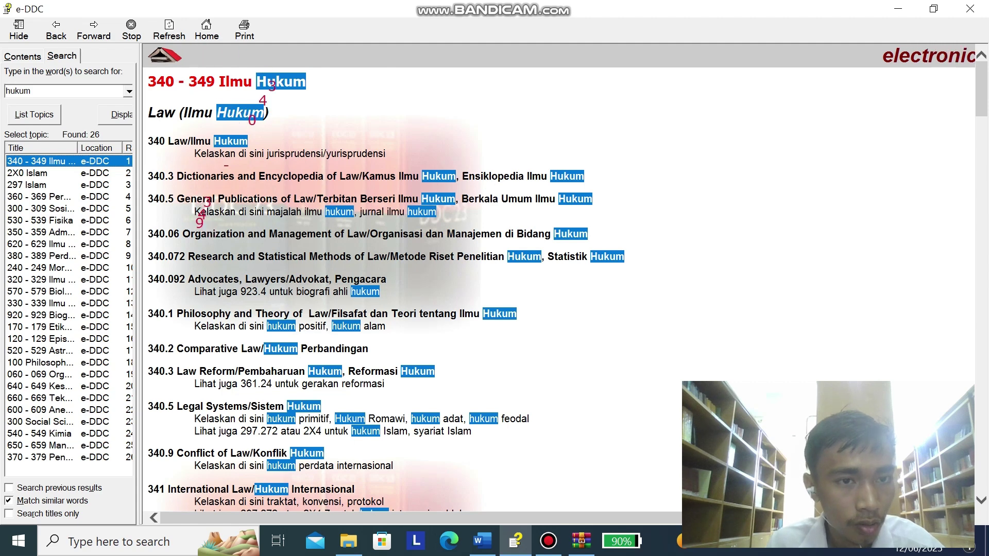
Locate the International Law entry and enter 341 as the Kelas of book 4, Pengantar Hukum Internasional, in Word.
{"action": "scroll", "coordinate": [371, 278], "scroll_direction": "down", "scroll_amount": 1}
{"action": "scroll", "coordinate": [371, 278], "scroll_direction": "down", "scroll_amount": 1}
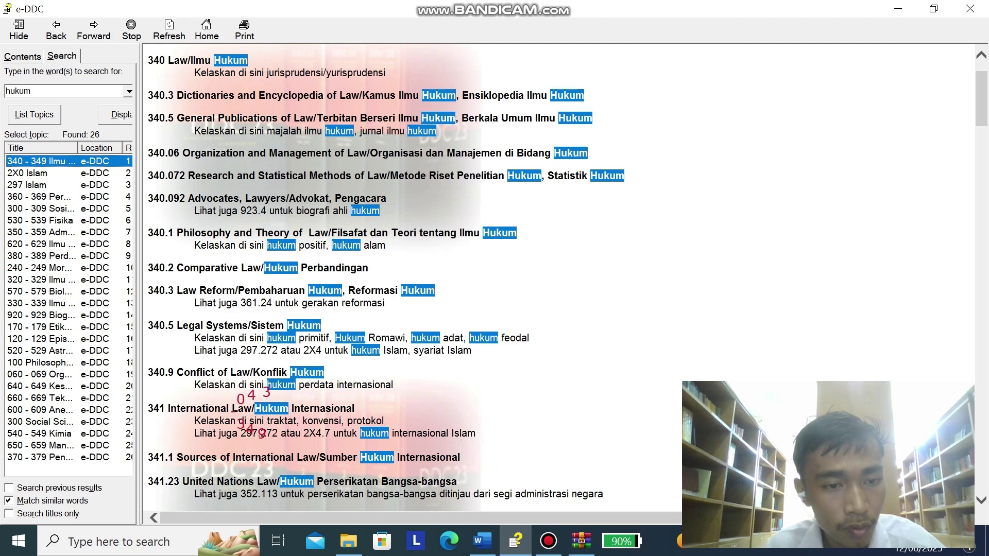
{"action": "left_click", "coordinate": [482, 540]}
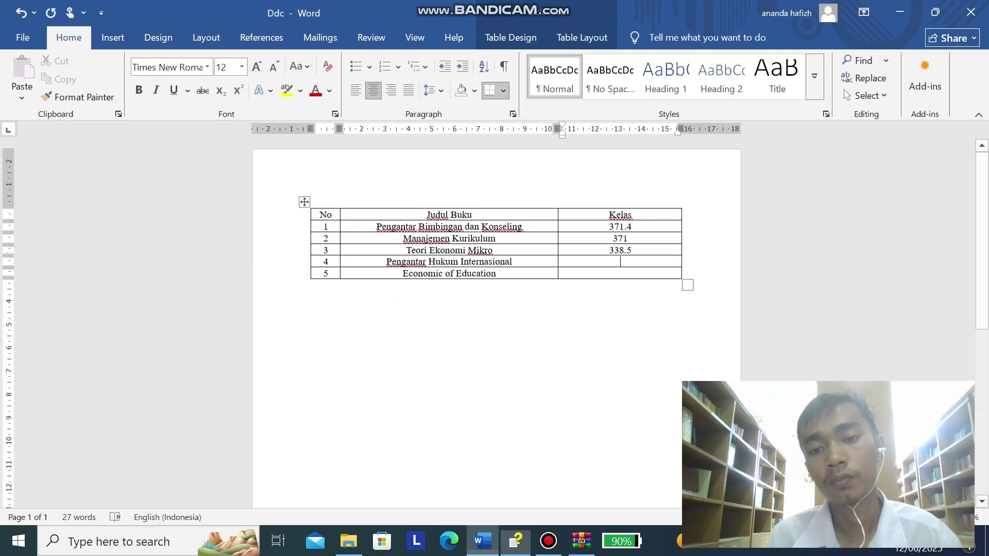
{"action": "type", "text": "341"}
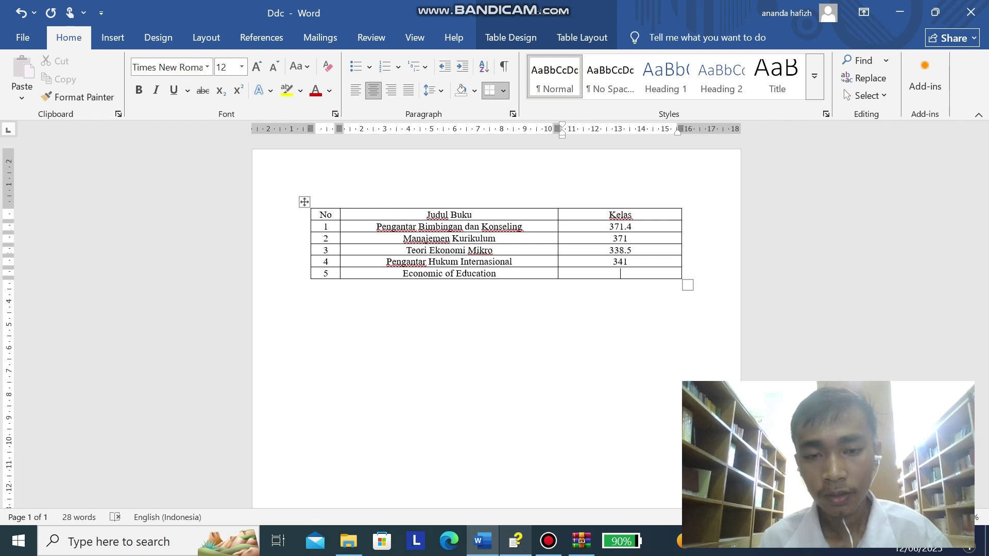
{"action": "mouse_move", "coordinate": [515, 540]}
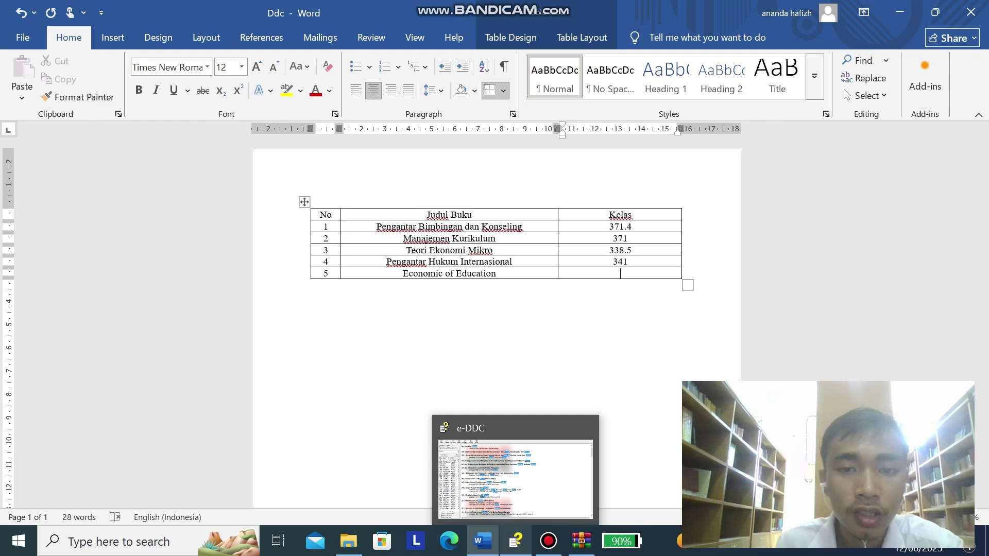
Switch back to e-DDC, search its topics for "ekonomi" and open the 330 - 339 Ilmu Ekonomi topic.
{"action": "left_click", "coordinate": [515, 479]}
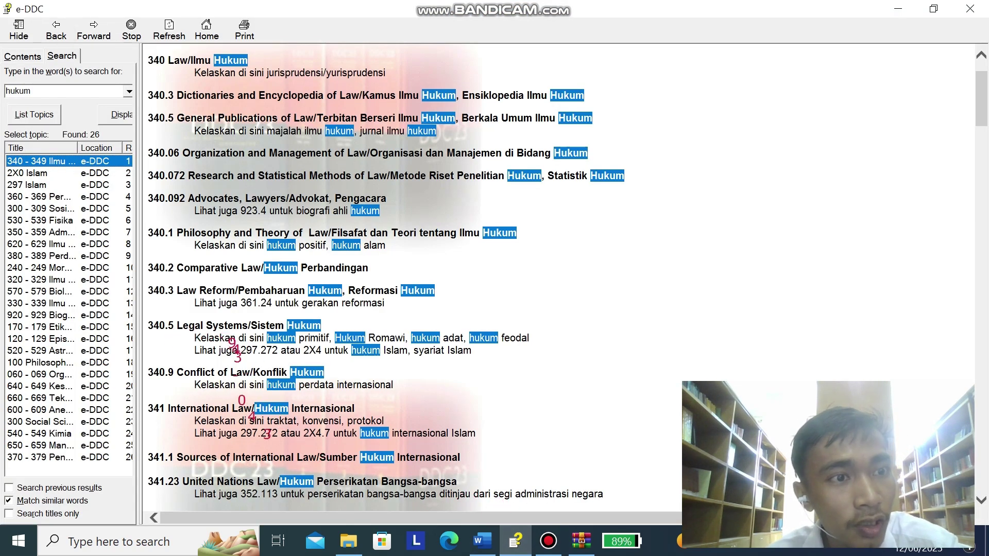
{"action": "left_click", "coordinate": [18, 90]}
{"action": "type", "text": "ek"}
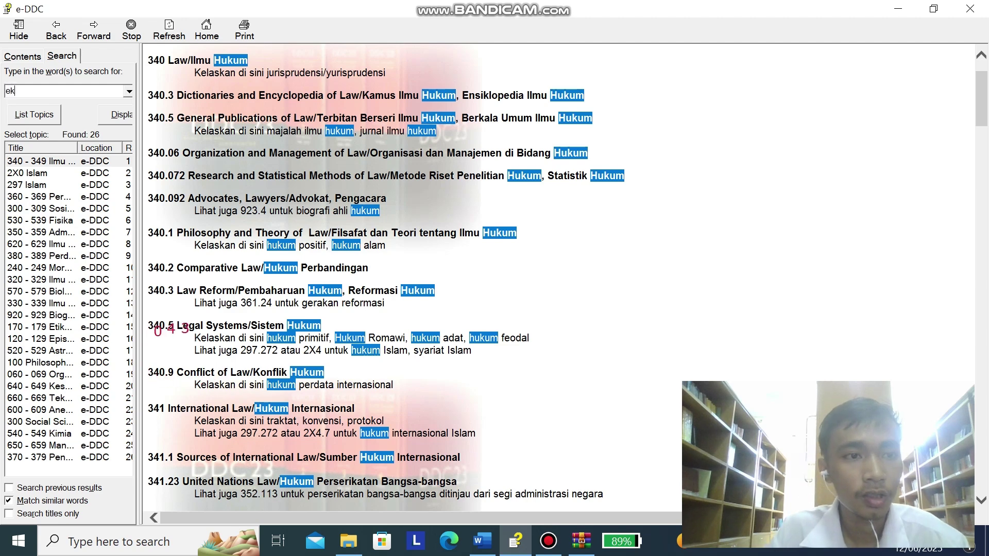
{"action": "type", "text": "onomi"}
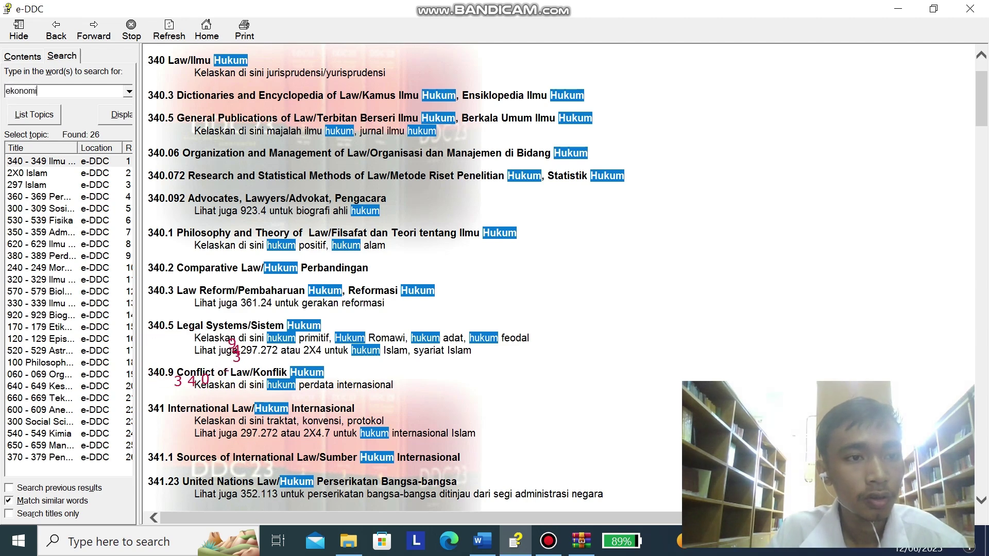
{"action": "key", "text": "Return"}
{"action": "double_click", "coordinate": [42, 160]}
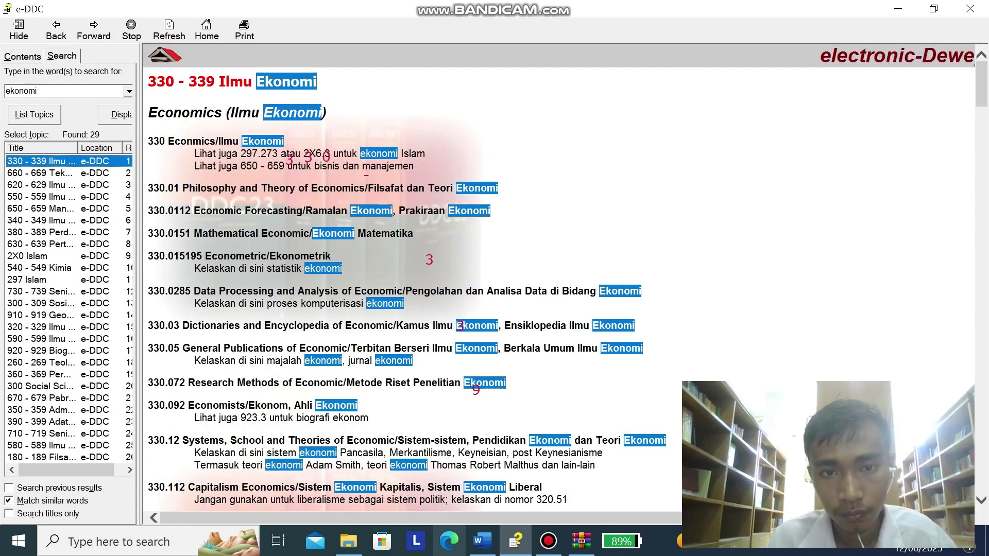
Return to Word and enter 330 as the Kelas of book 5, Economic of Education.
{"action": "left_click", "coordinate": [482, 540]}
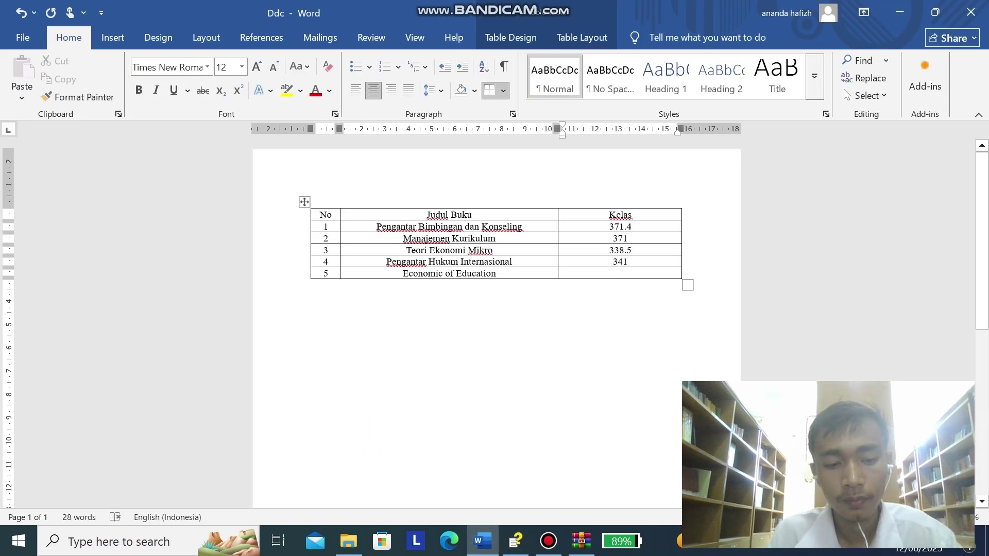
{"action": "type", "text": "330"}
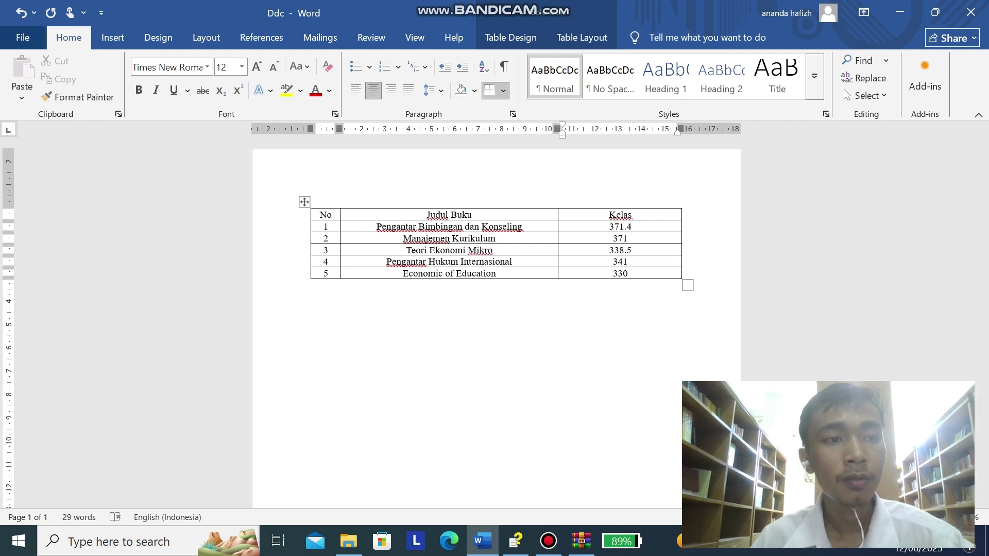
{"action": "key", "text": "alt+f"}
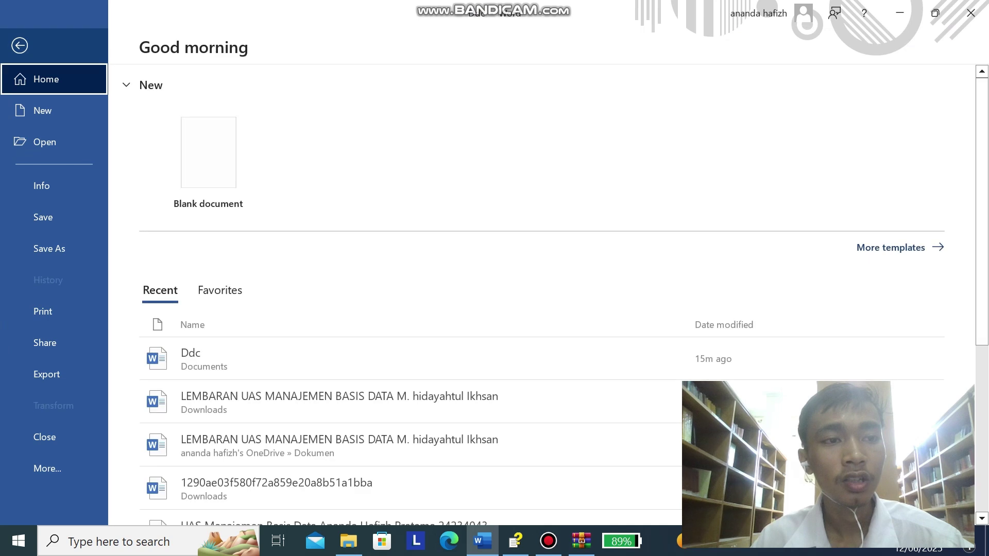
{"action": "key", "text": "Escape"}
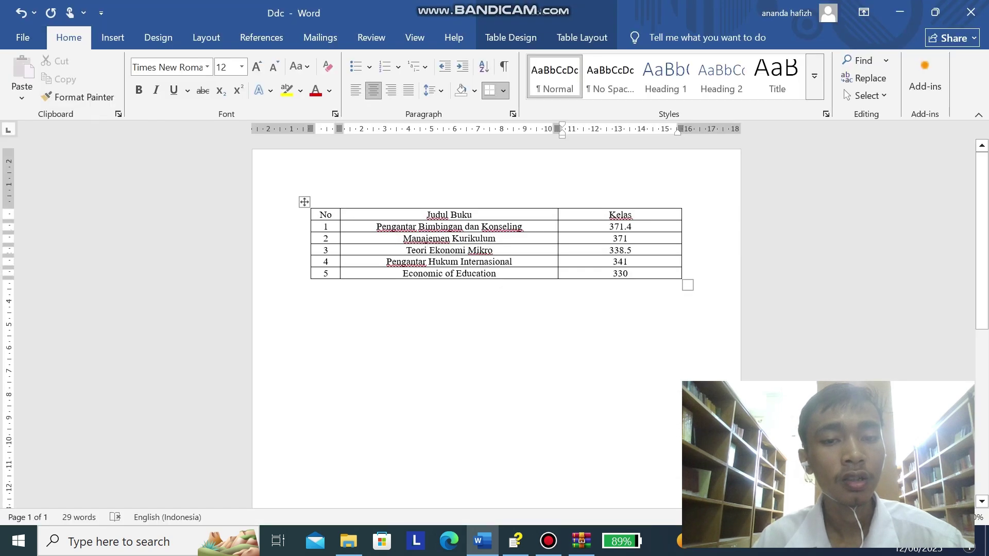